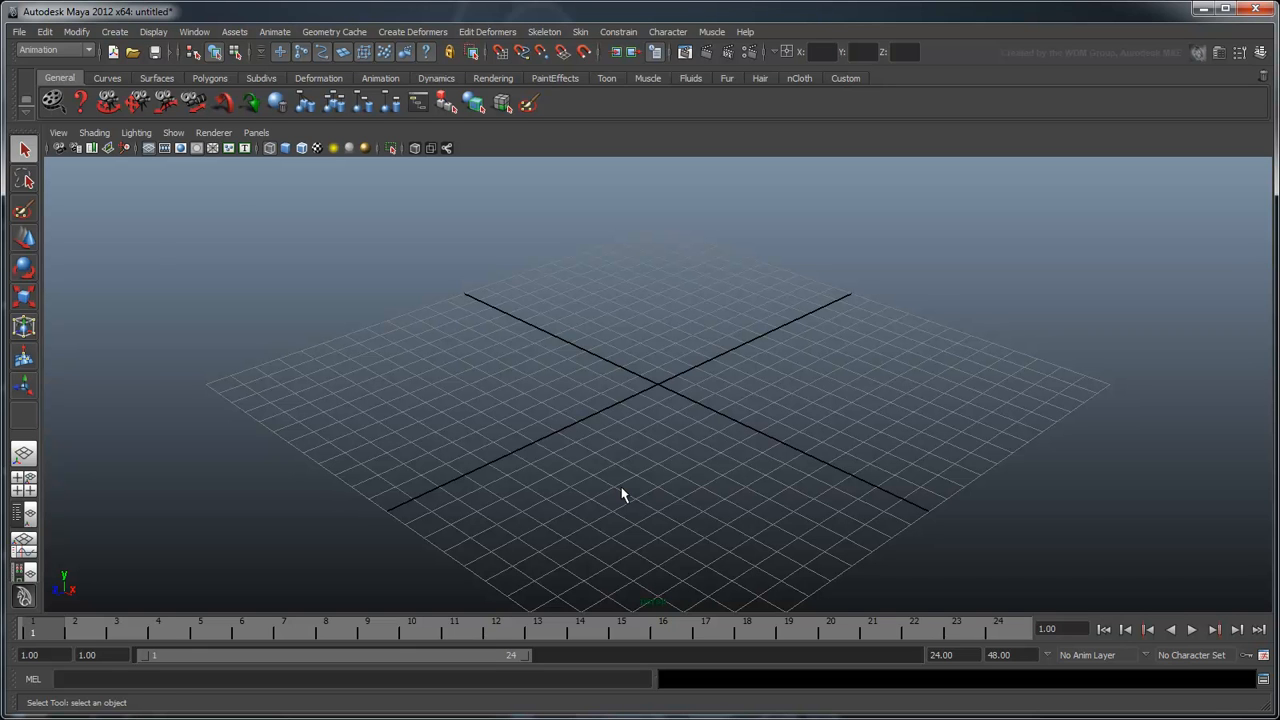
Browse for and pick the zombie_apocalypse (part 3 - start).mb scene from the project folder
left_click(19, 31)
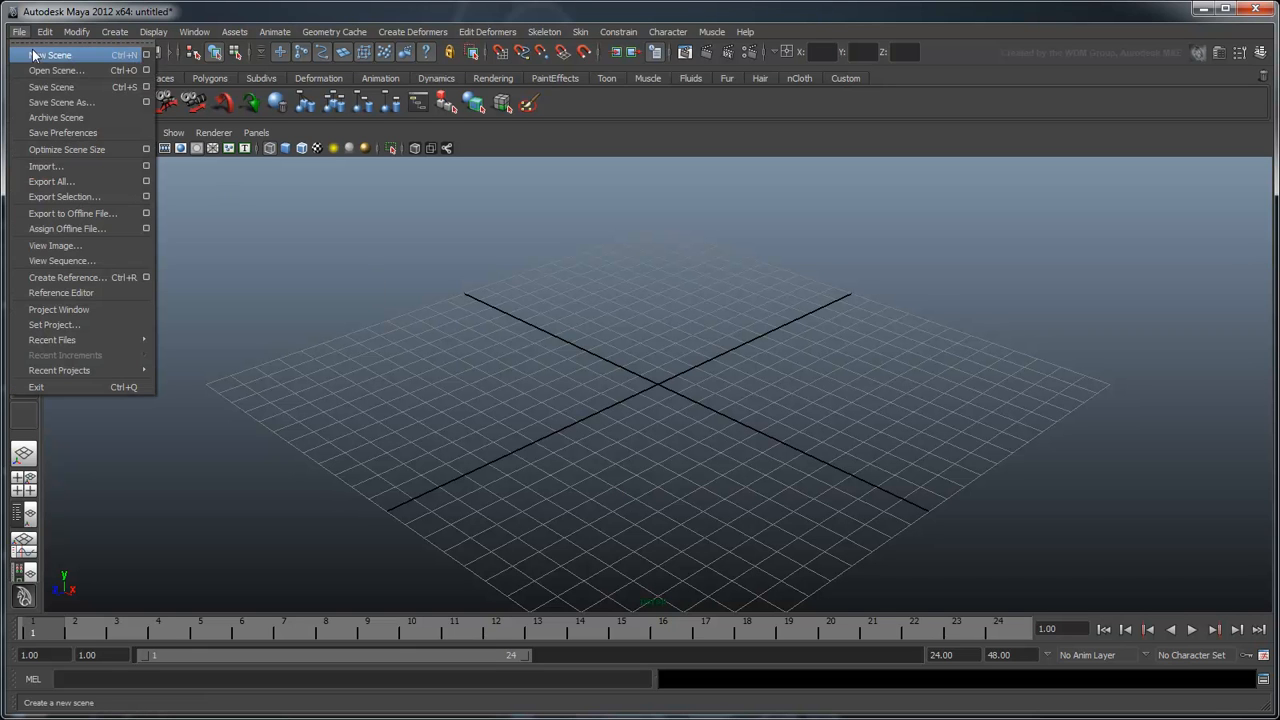
left_click(48, 70)
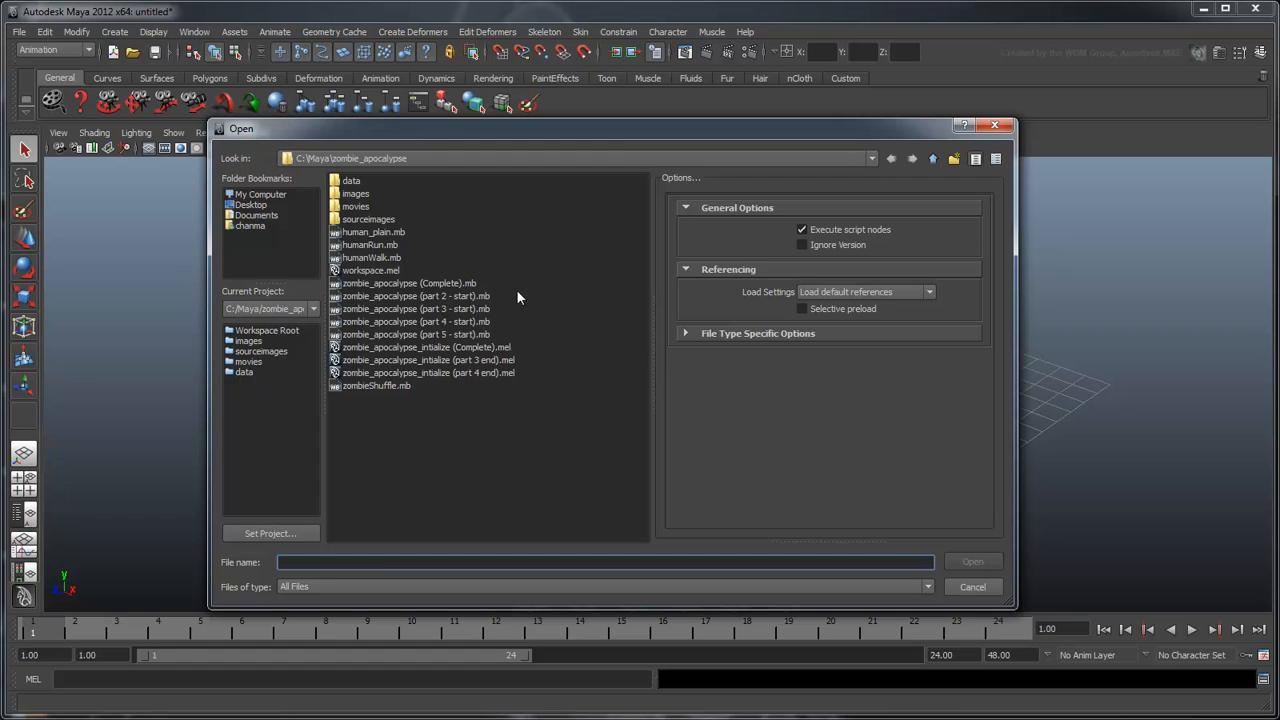
left_click(480, 311)
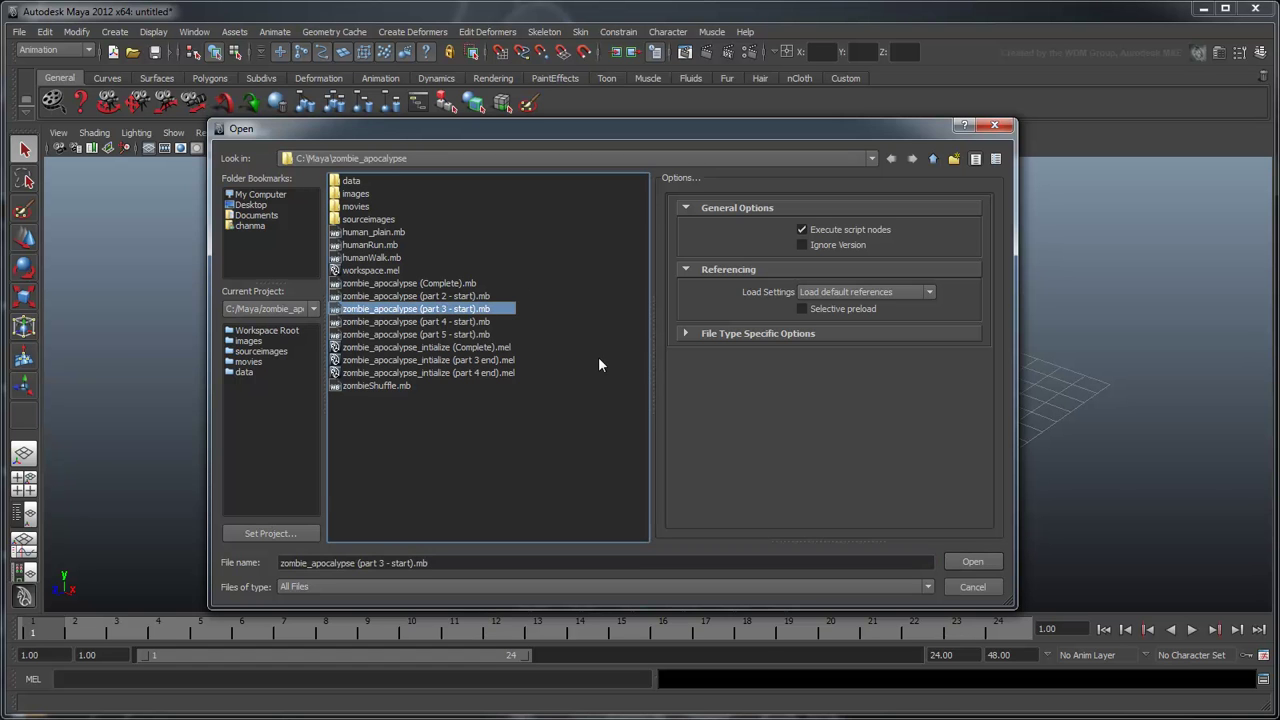
Duplicate human_GRP three times and spread the copies across the graveyard grass
left_click(969, 562)
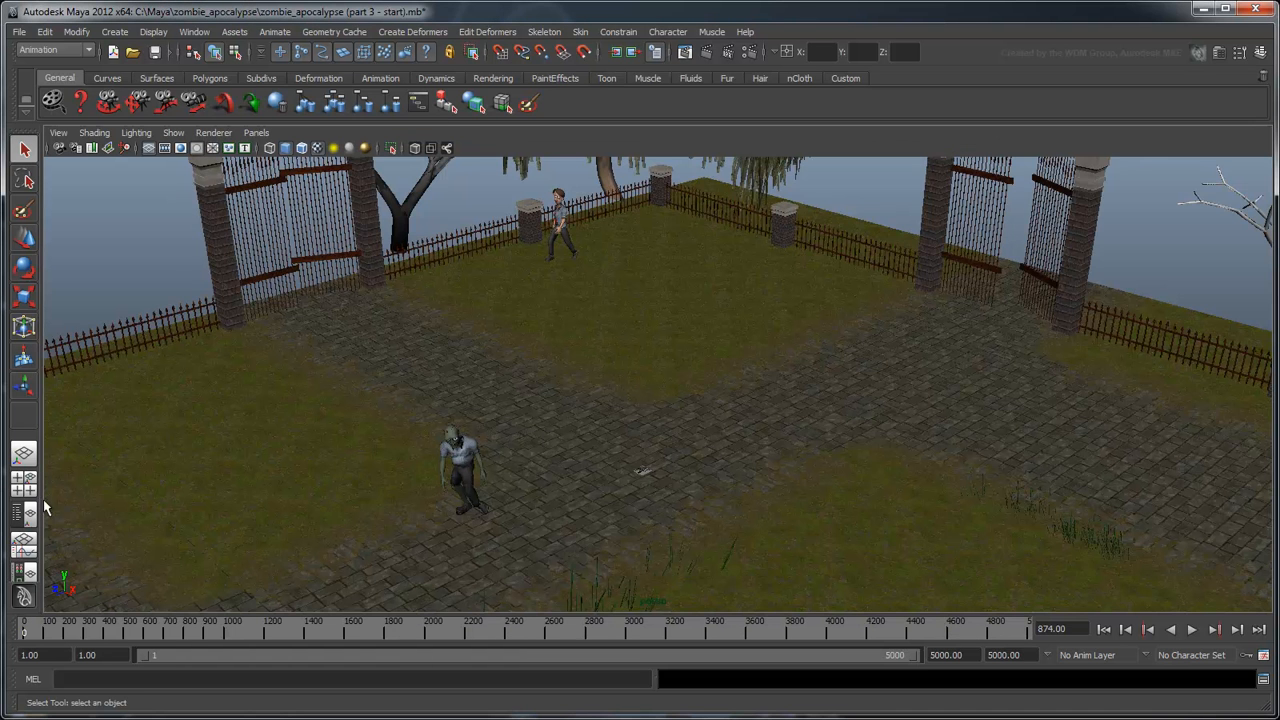
left_click(24, 513)
left_click(125, 234)
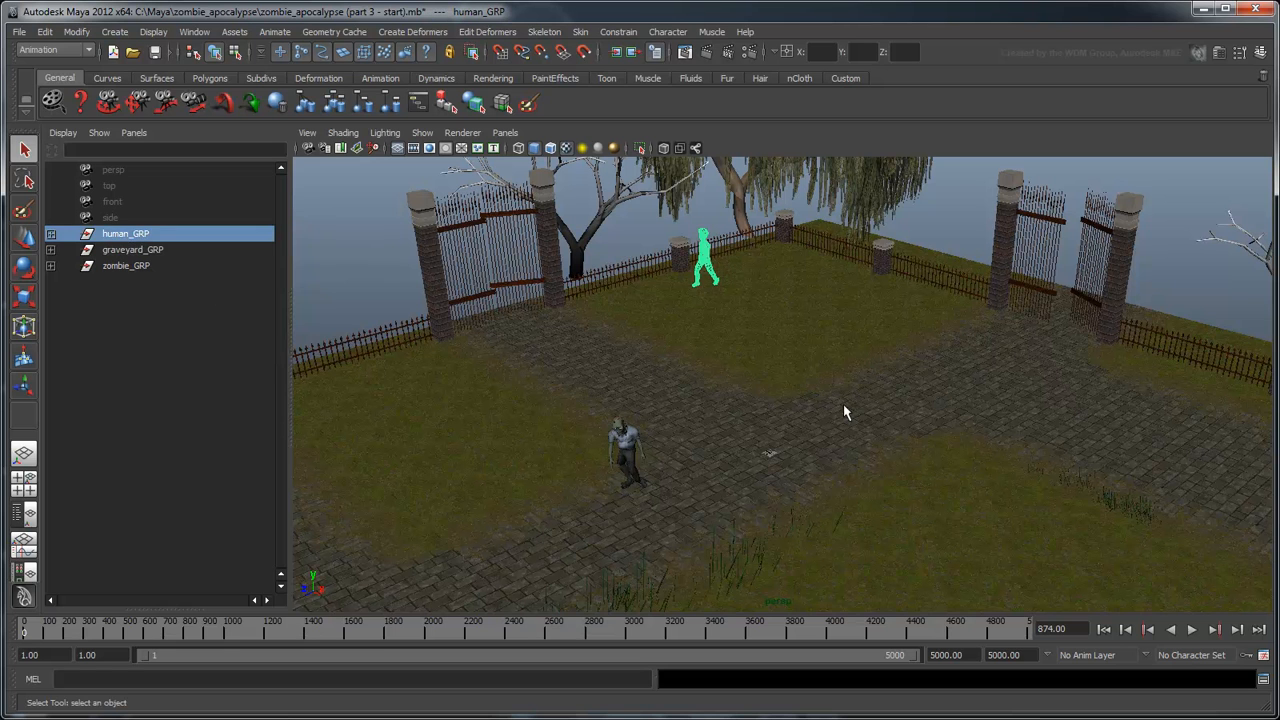
key("ctrl+shift+d")
key("w")
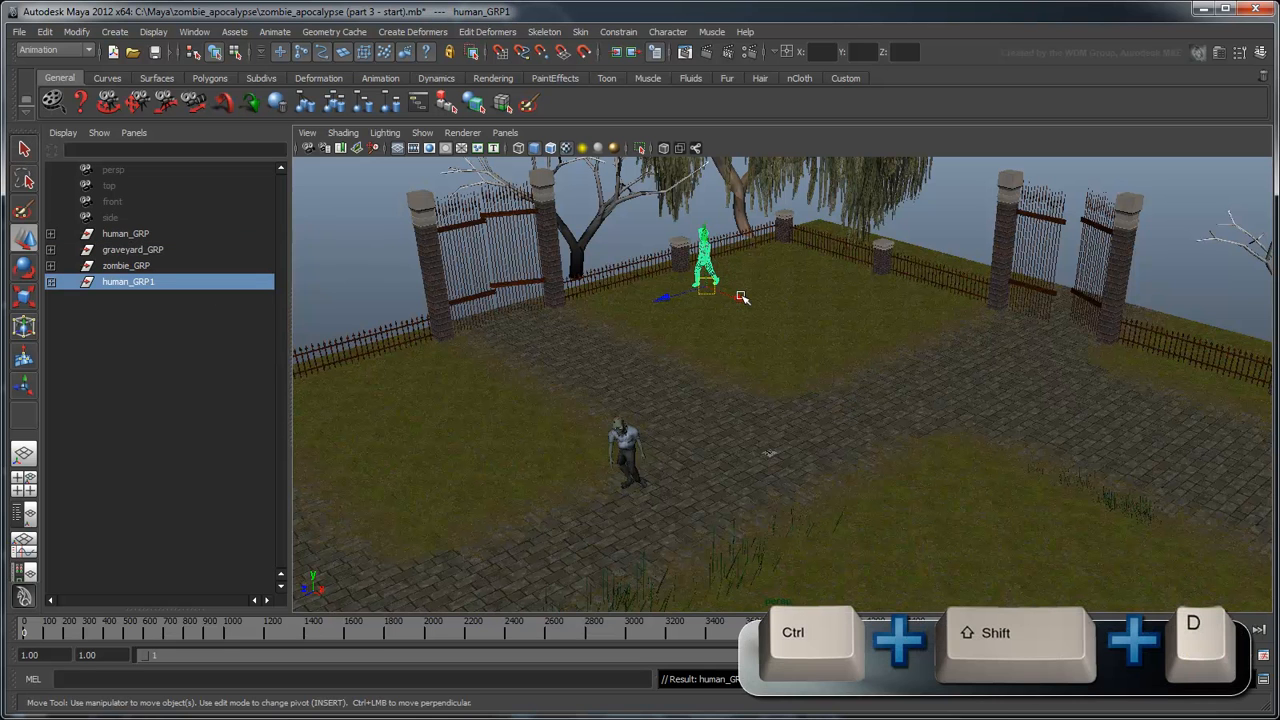
left_click_drag(735, 325, 822, 352)
key("ctrl+shift+d")
middle_click_drag(862, 340, 930, 430)
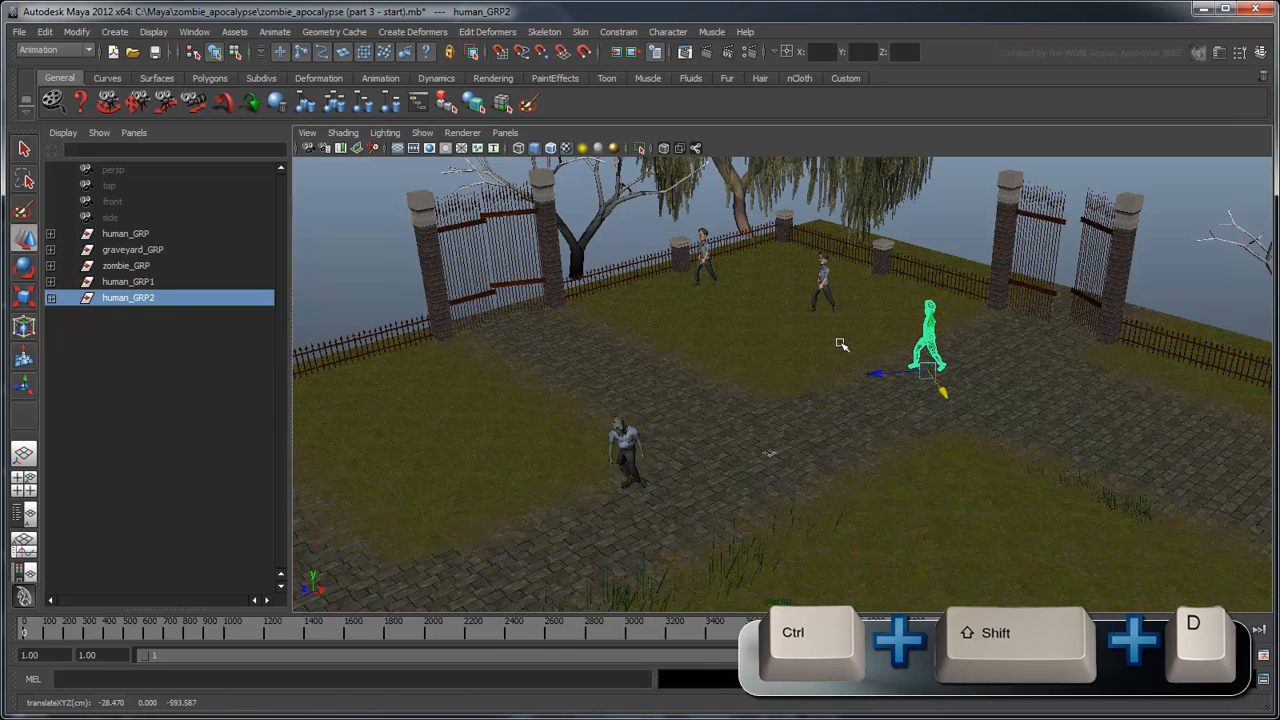
key("ctrl+shift+d")
middle_click_drag(878, 373, 730, 390)
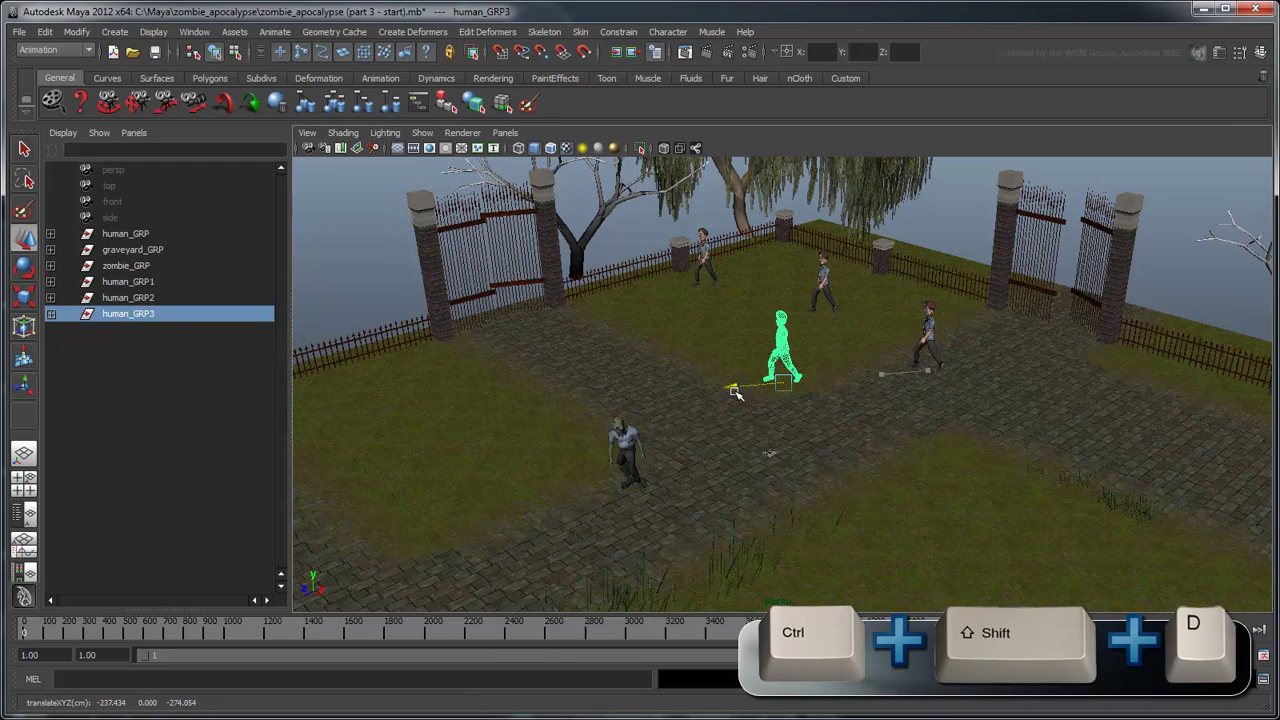
Duplicate zombie_GRP twice, move a copy to the right, and return to the single perspective view
left_click(132, 268)
key("ctrl+shift+d")
mouse_move(669, 506)
middle_mouse_down()
mouse_move(766, 557)
mouse_move(783, 515)
mouse_move(800, 510)
middle_mouse_up()
key("ctrl+shift+d")
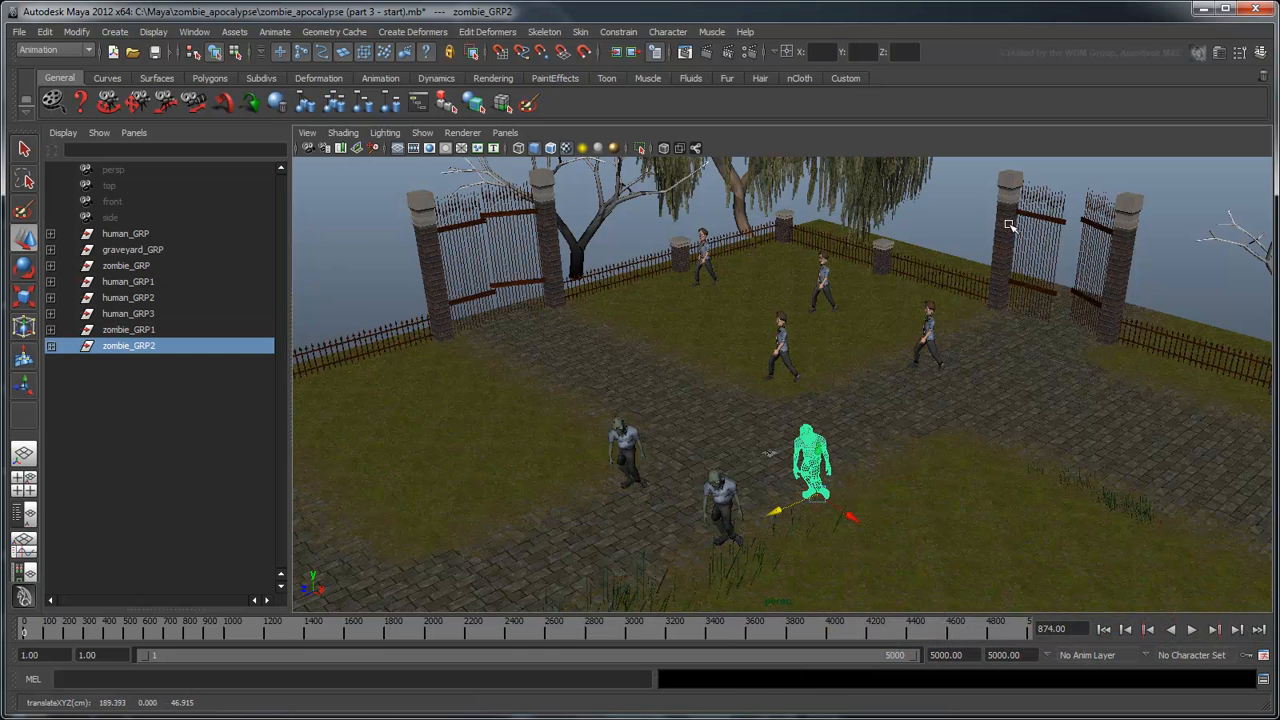
left_click(958, 224)
key("space")
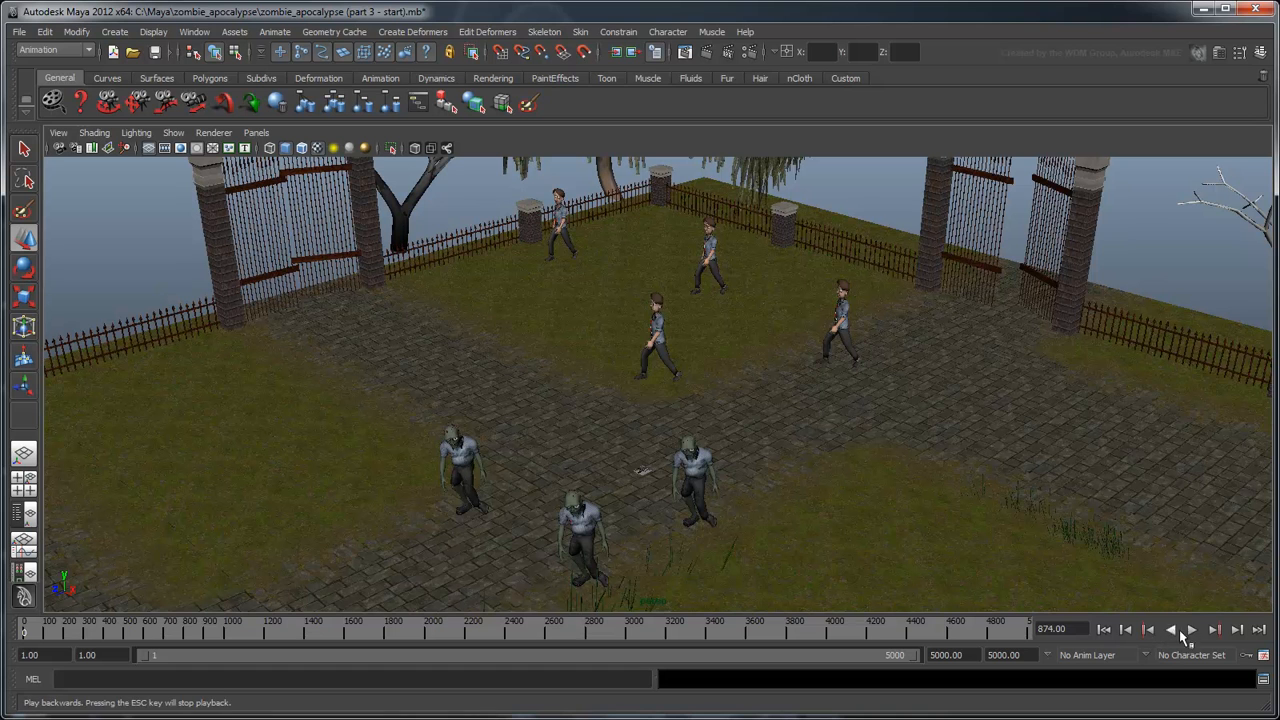
Play the animation to watch the characters walk, then stop playback
left_click(1192, 630)
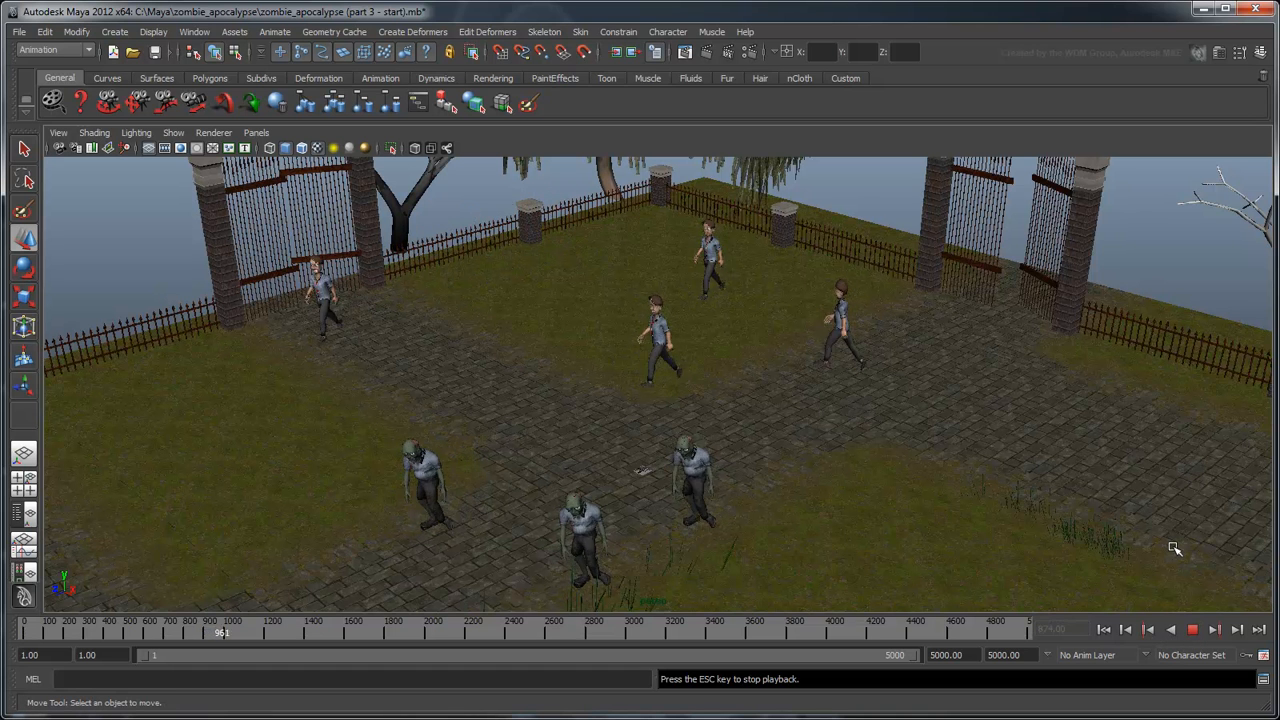
key("Escape")
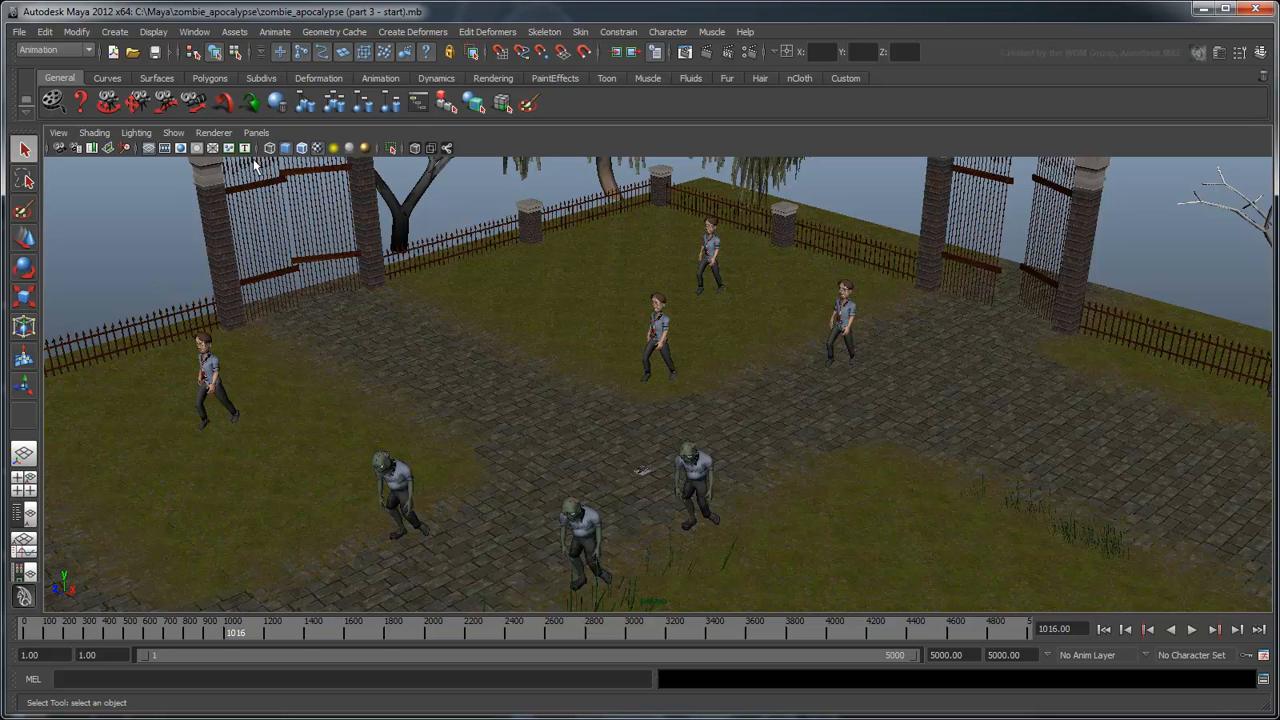
Load the move expression in the Expression Editor from the Animation Editors windows
left_click(194, 32)
mouse_move(229, 85)
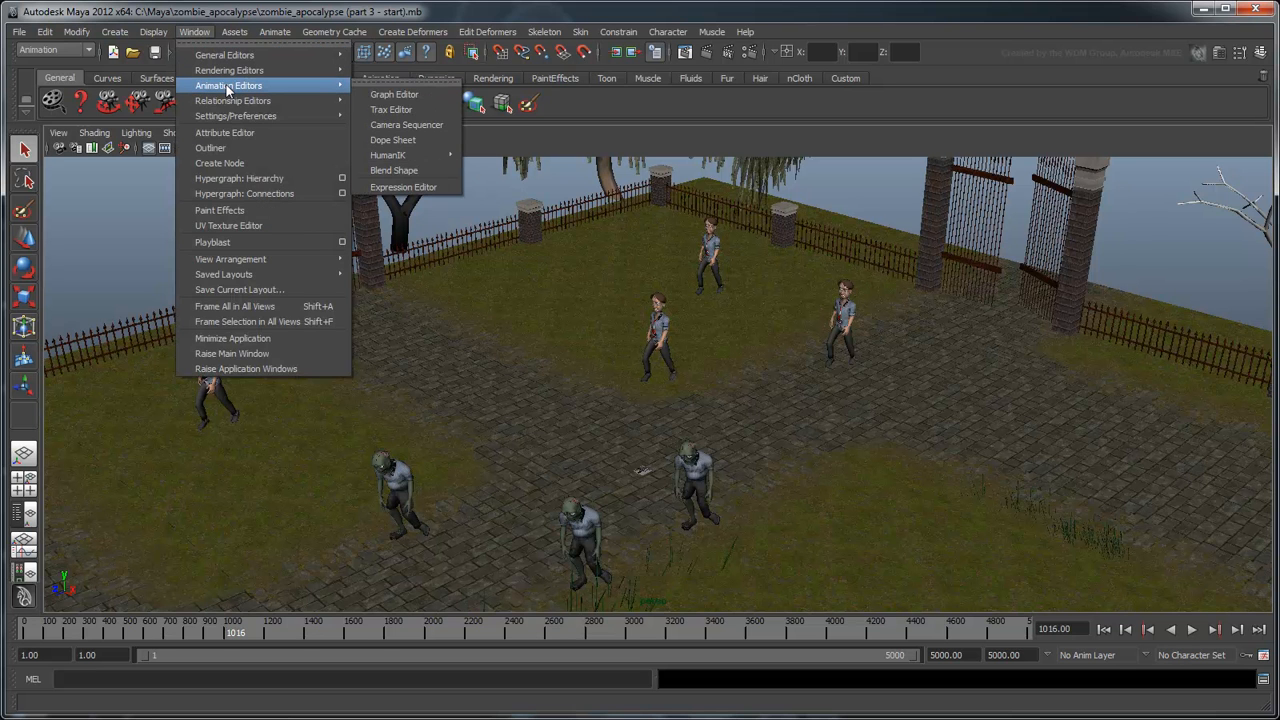
left_click(398, 190)
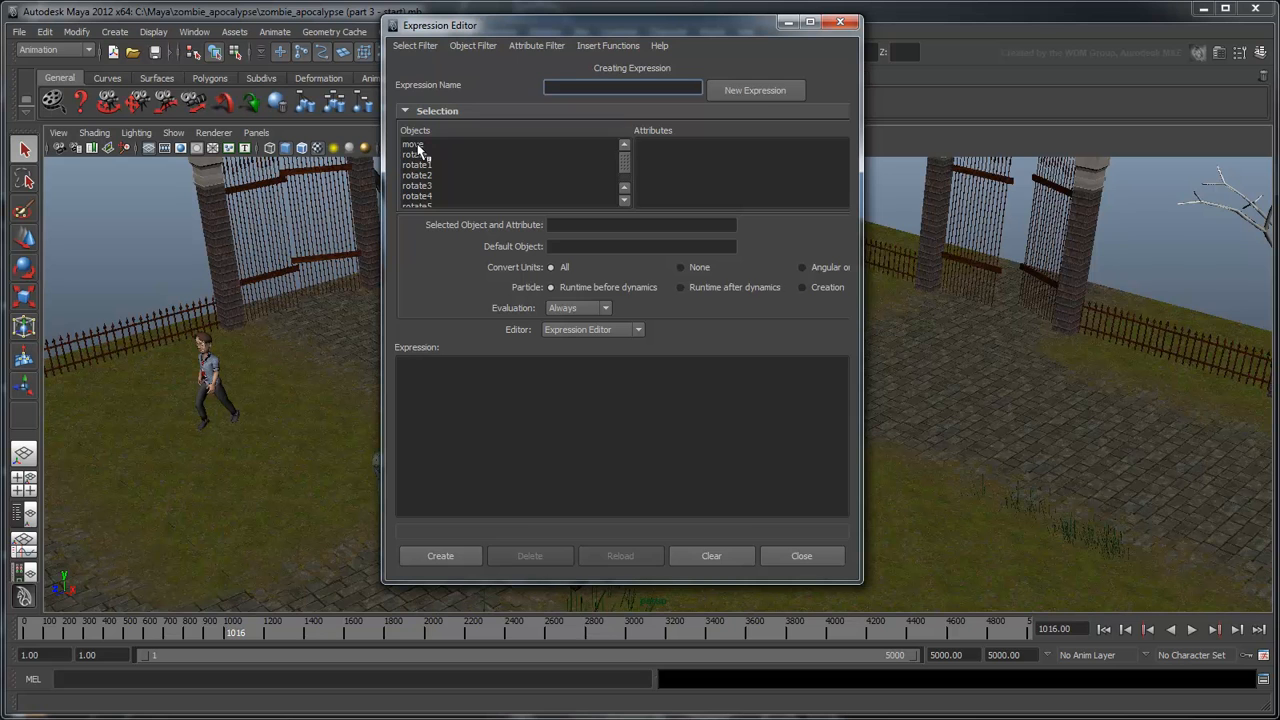
left_click(418, 146)
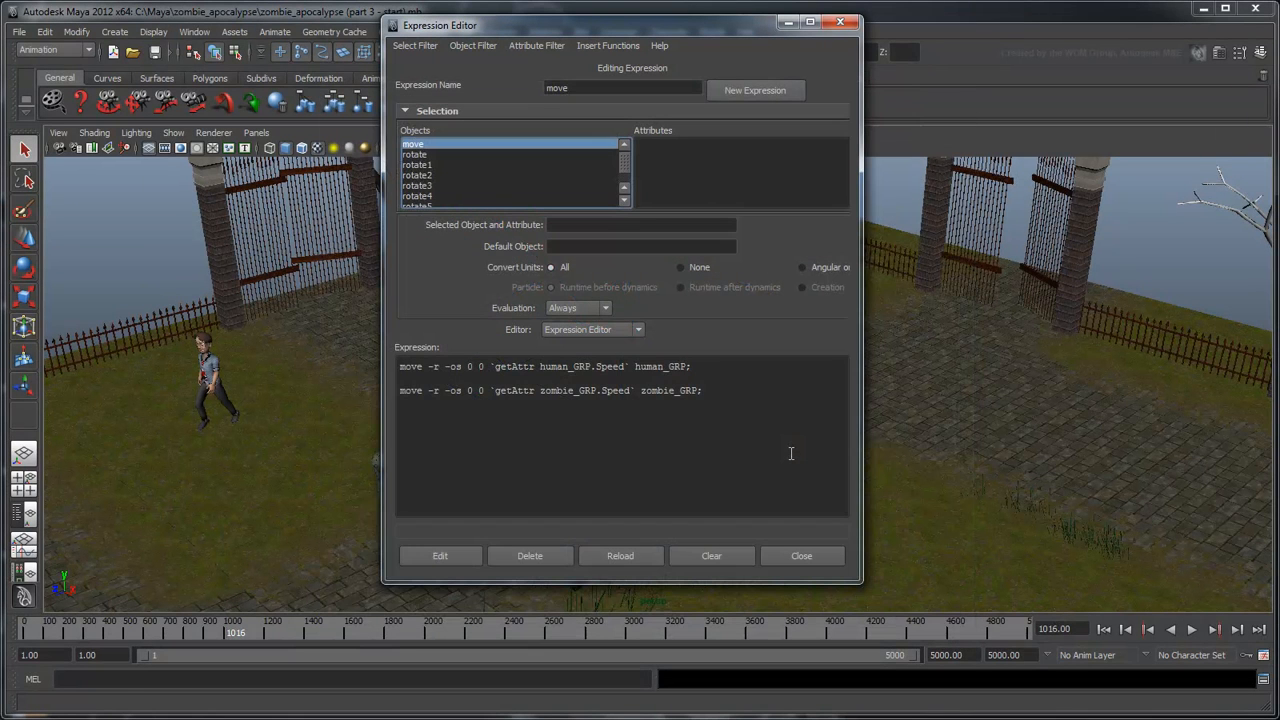
Insert a new line above the existing move lines for the $objects array declaration
left_click(790, 453)
key("Return")
type("st")
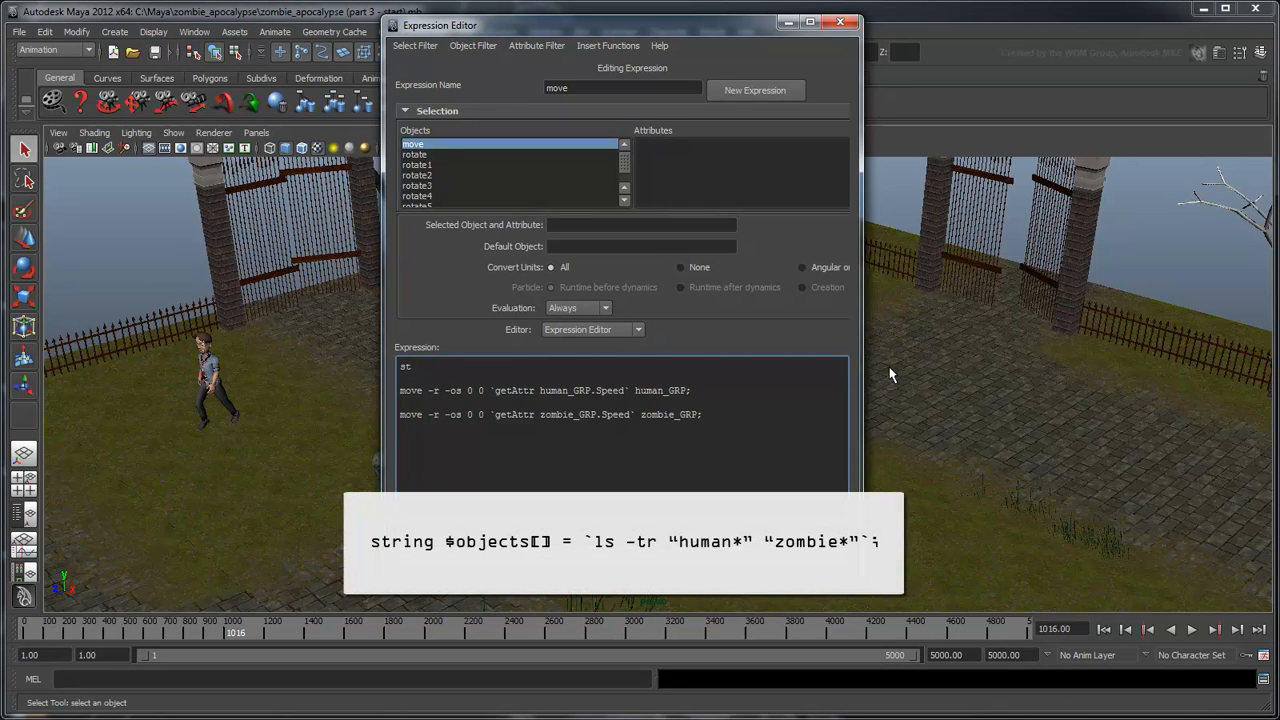
type("ring $objects[] ")
type("=`ls -tr")
type(" \"human*\"")
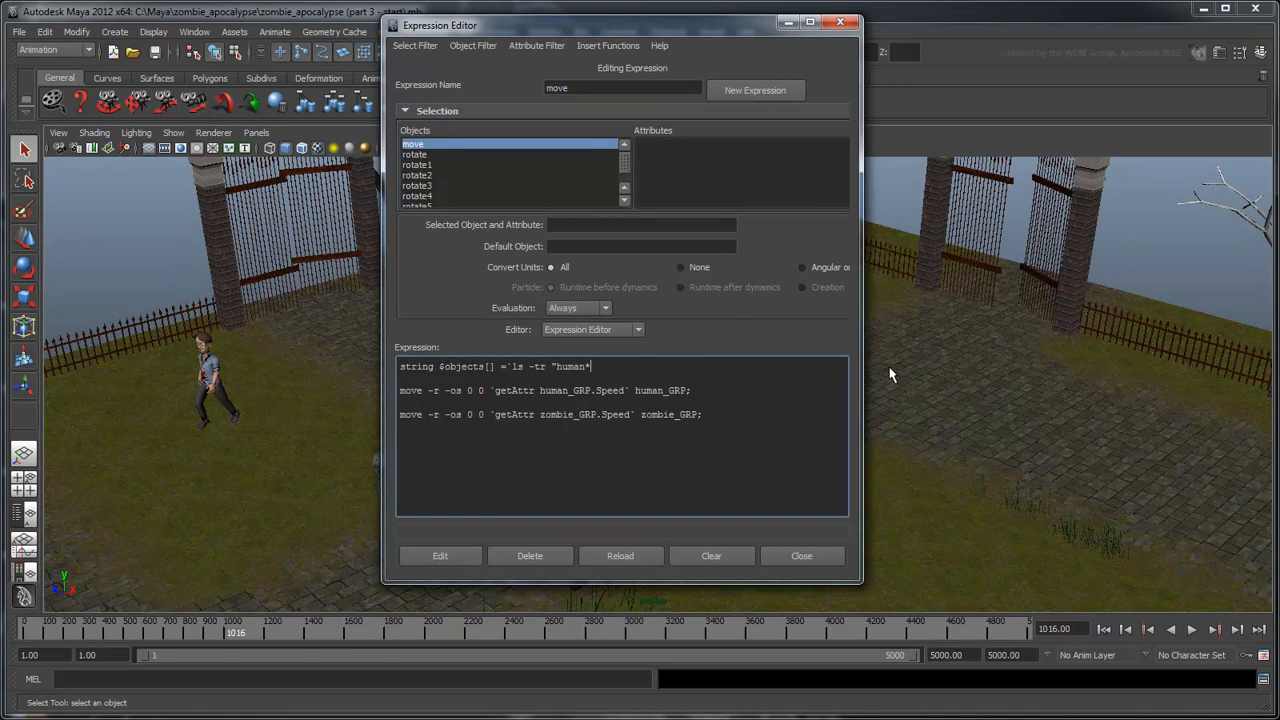
type(" \"zombie*\"")
type("`;")
Add lines for the for ($a in $objects) loop header and its empty brace body
key("Return")
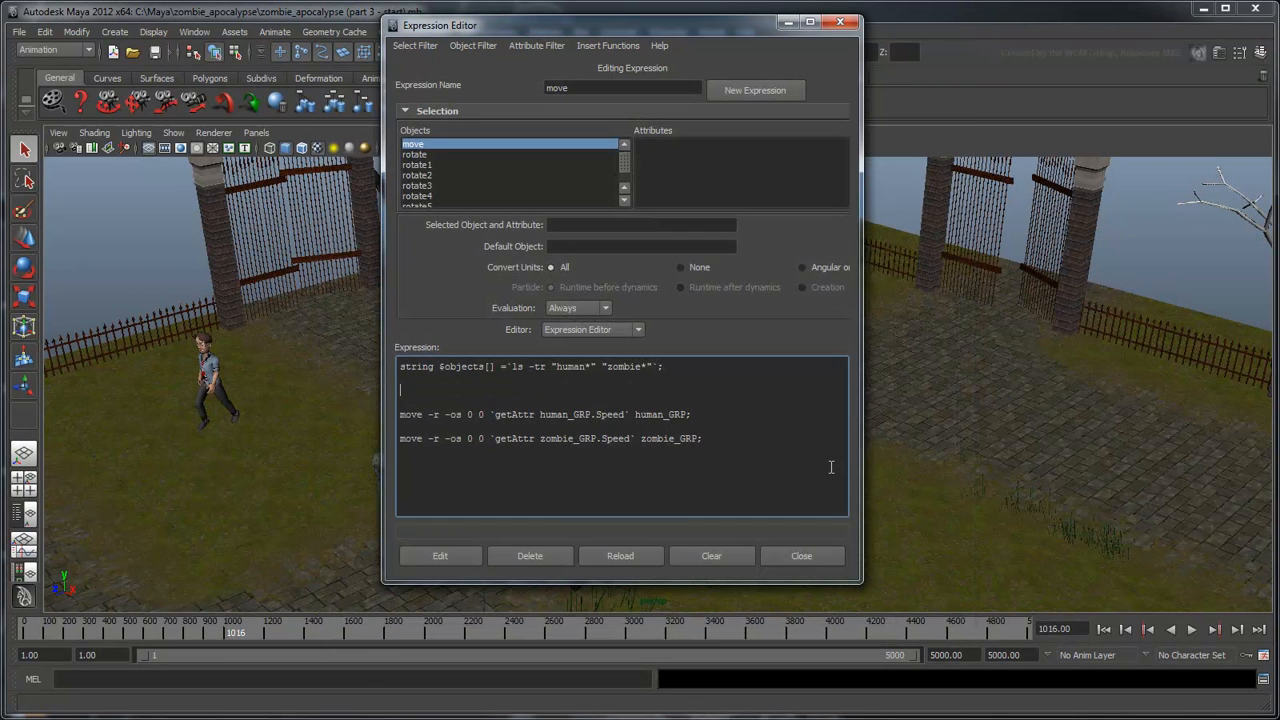
type("for")
type(" ($a")
type(" in $")
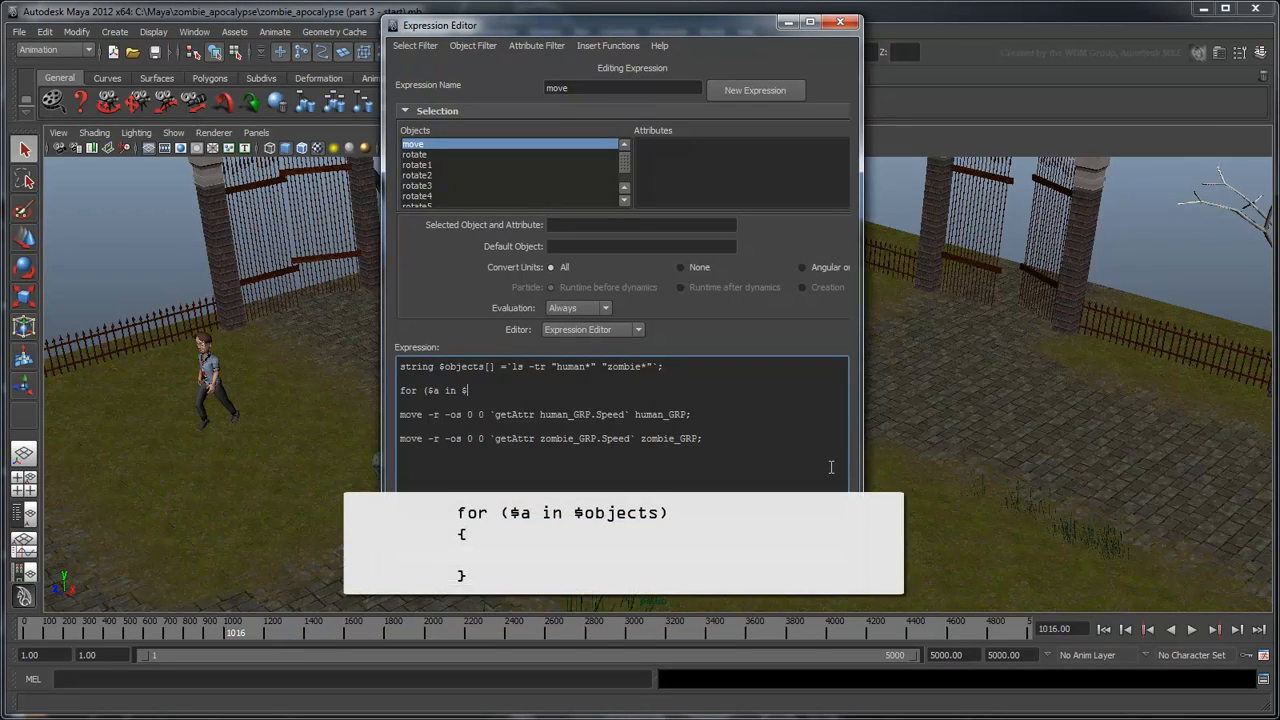
type("objects)")
key("Return")
type("{")
key("Return")
key("Return")
type("}")
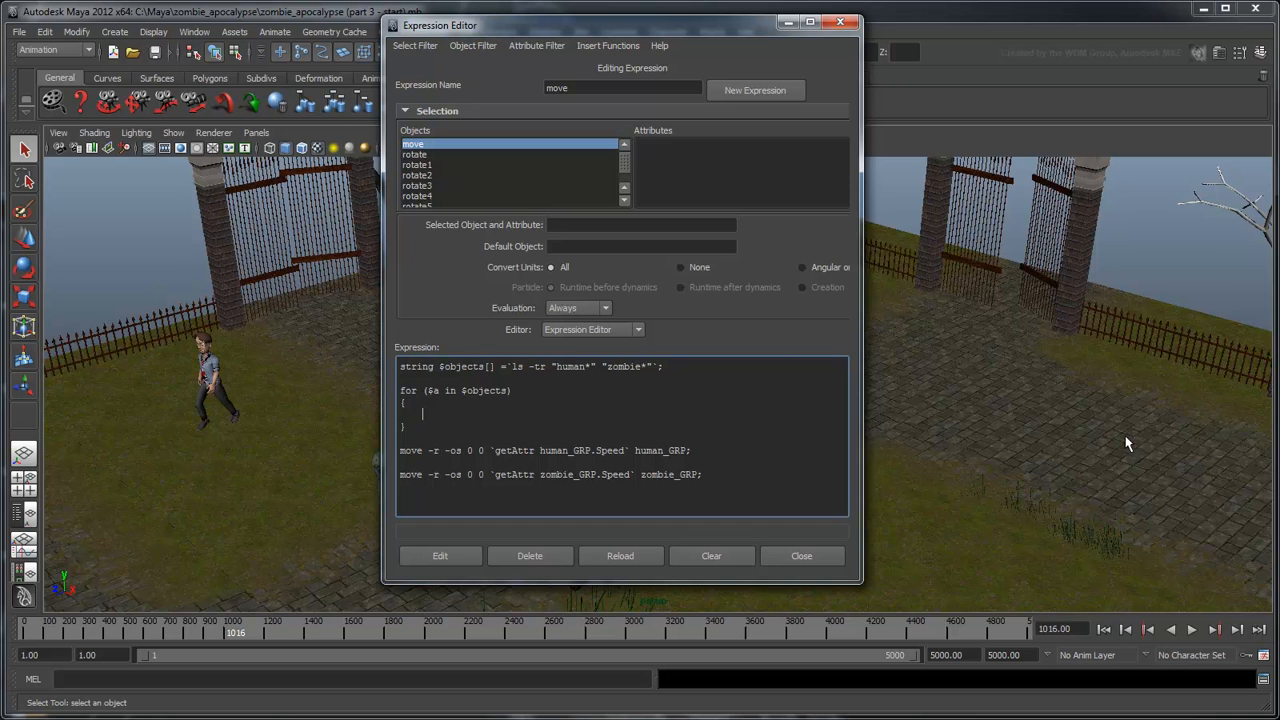
type("move -r -os 0 0 `ge")
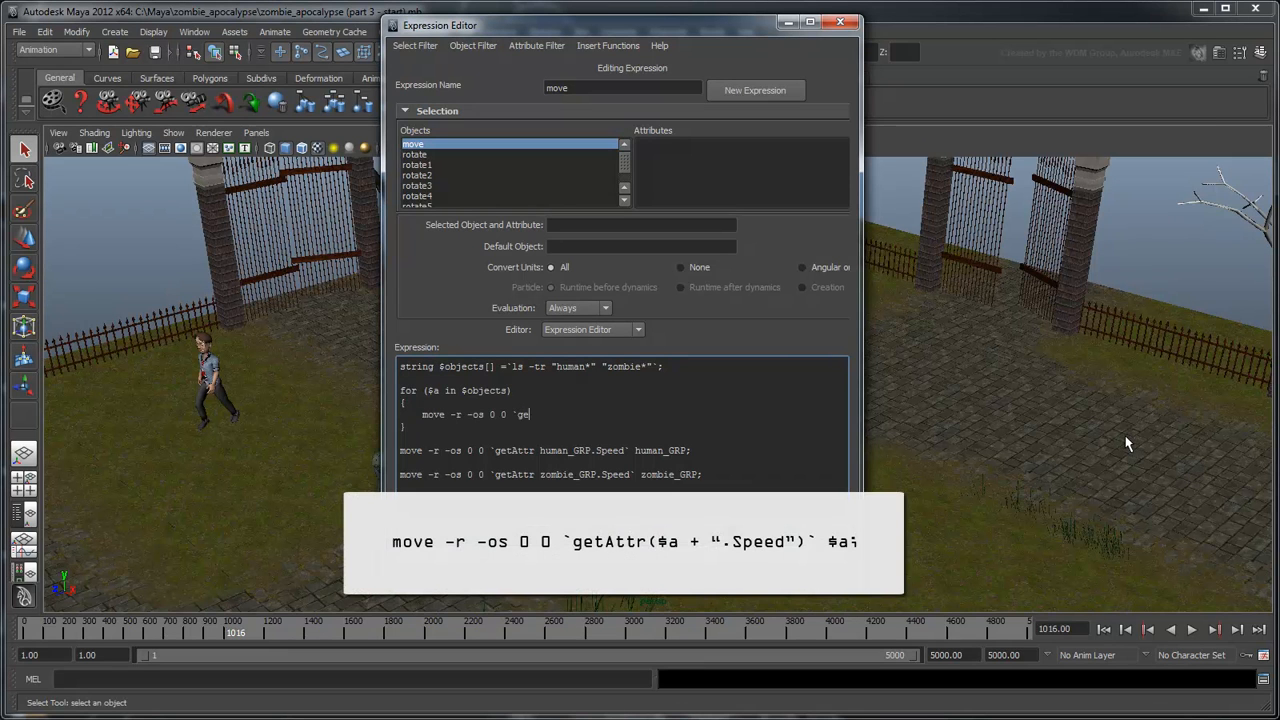
type("tAttr($a + \".Speed\")`")
type(" $a;")
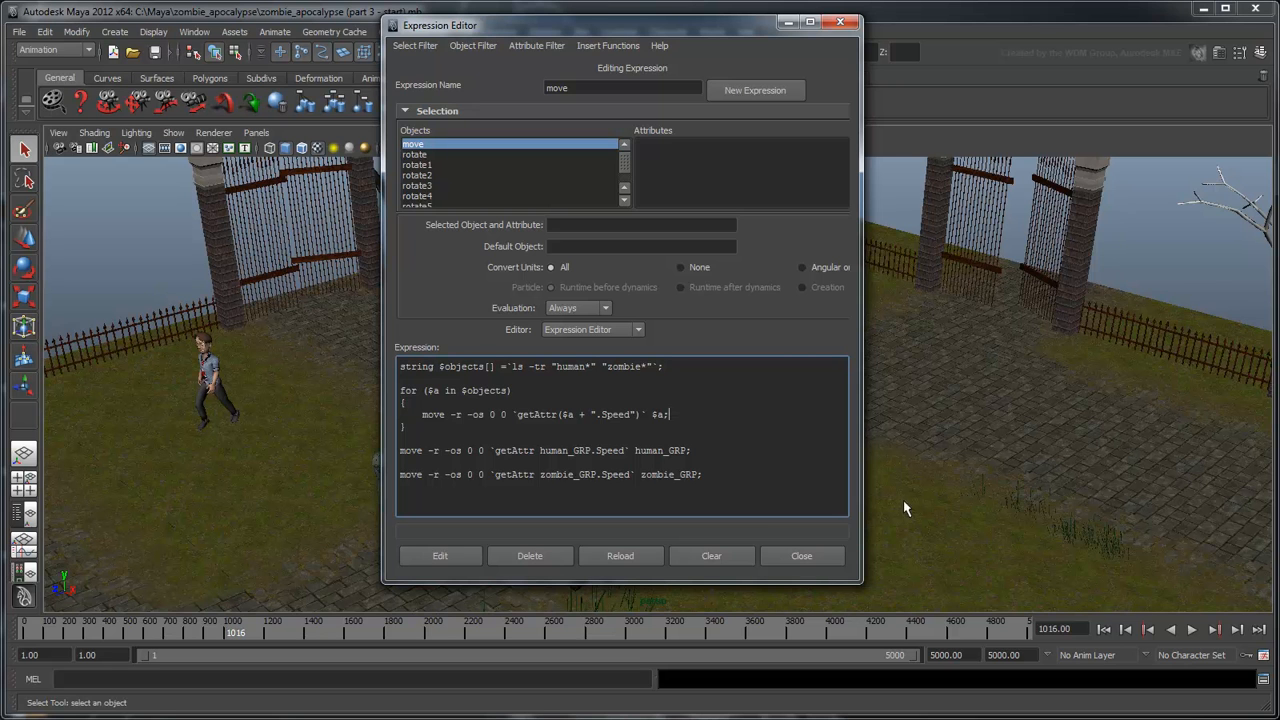
Delete the old hard-coded human_GRP and zombie_GRP move lines and apply the loop-based expression
mouse_move(704, 474)
left_mouse_down()
mouse_move(389, 467)
mouse_move(374, 450)
left_mouse_up()
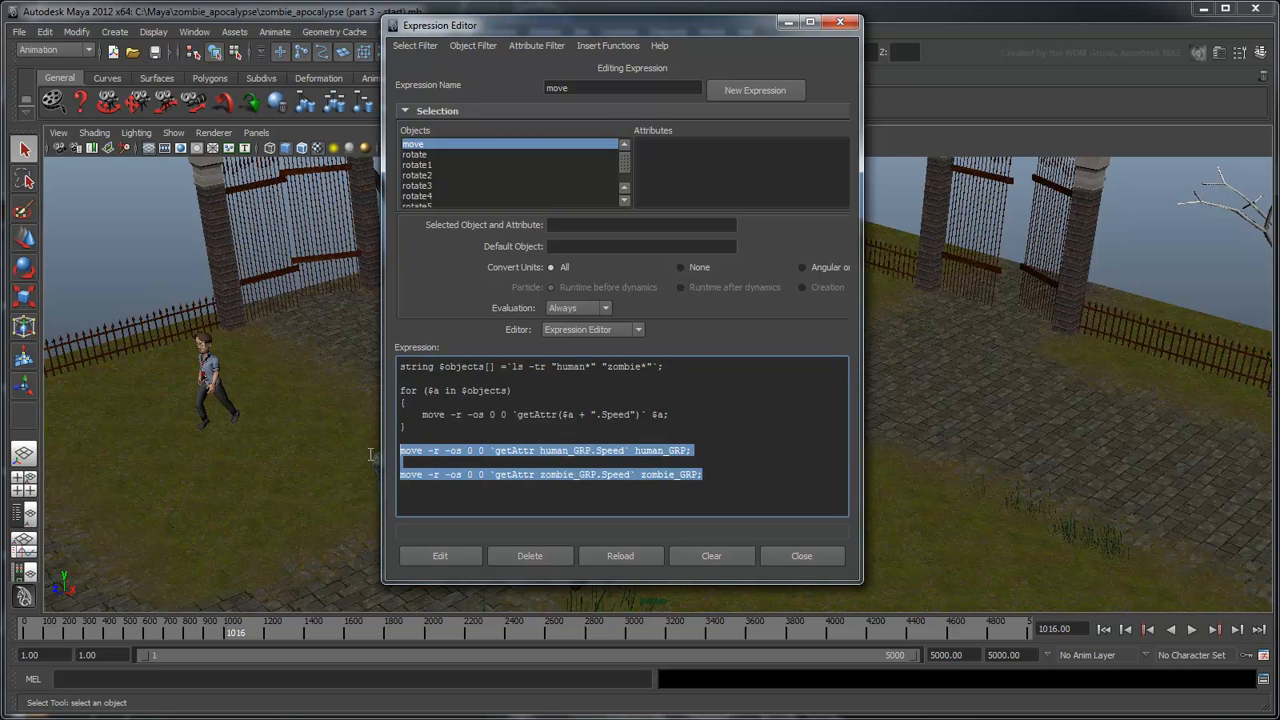
key("BackSpace")
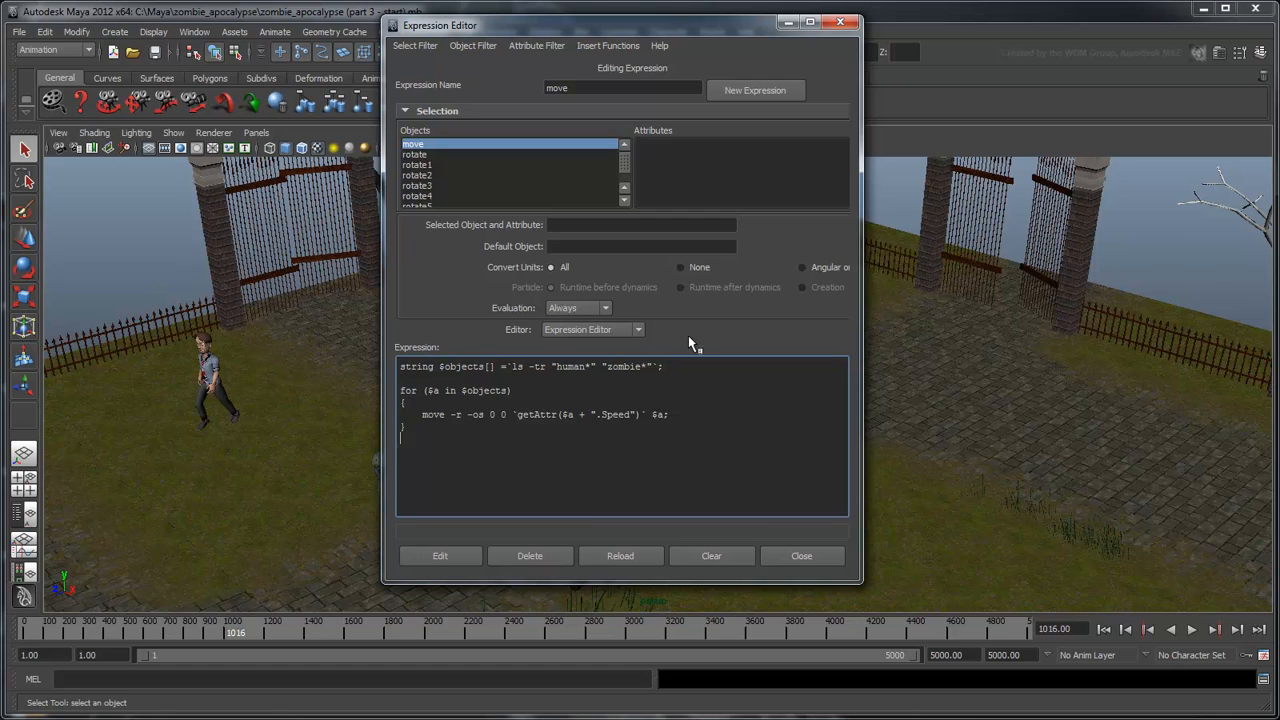
left_click(463, 556)
Close the editor, play and stop the animation, and show the Script Editor error log
left_click(789, 22)
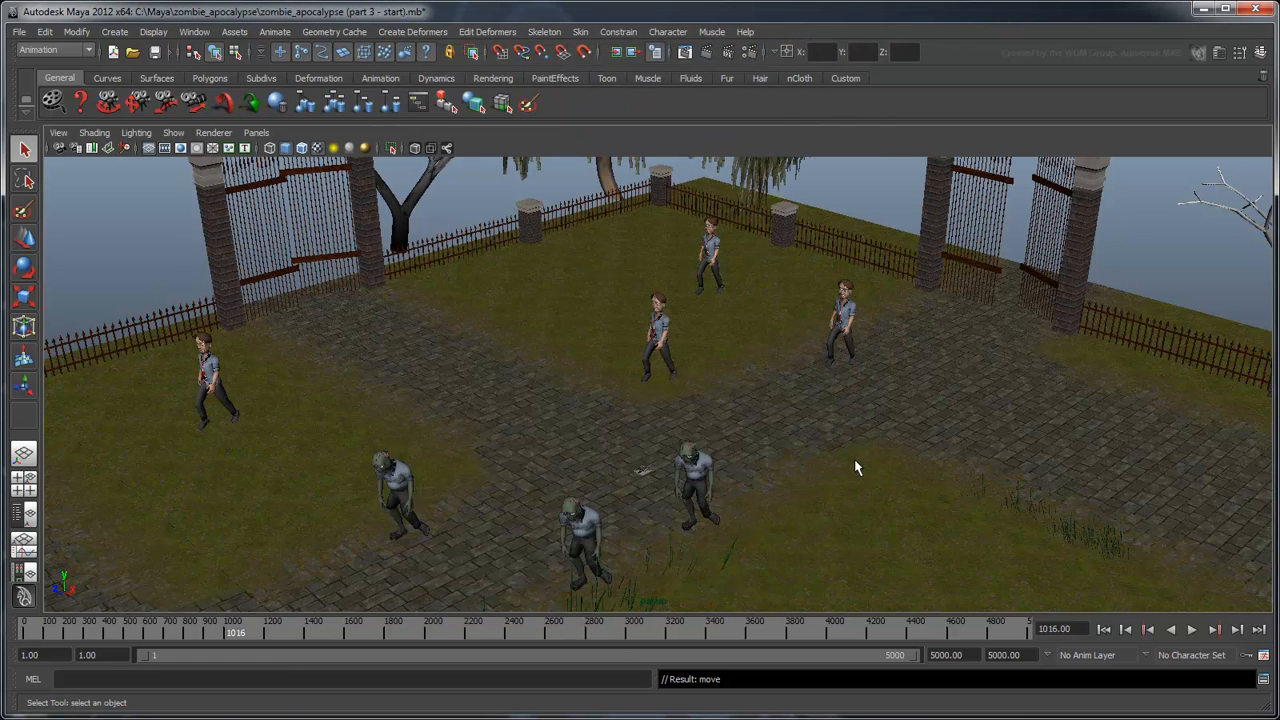
left_click(1192, 629)
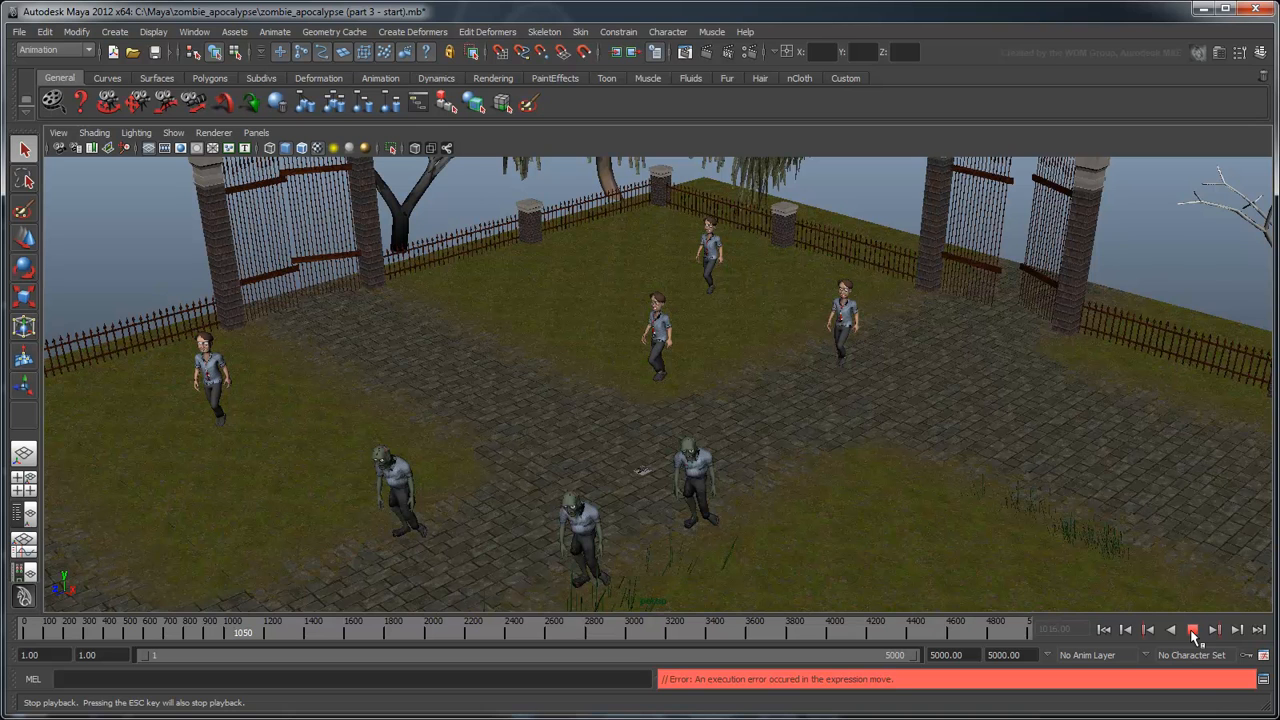
left_click(1191, 632)
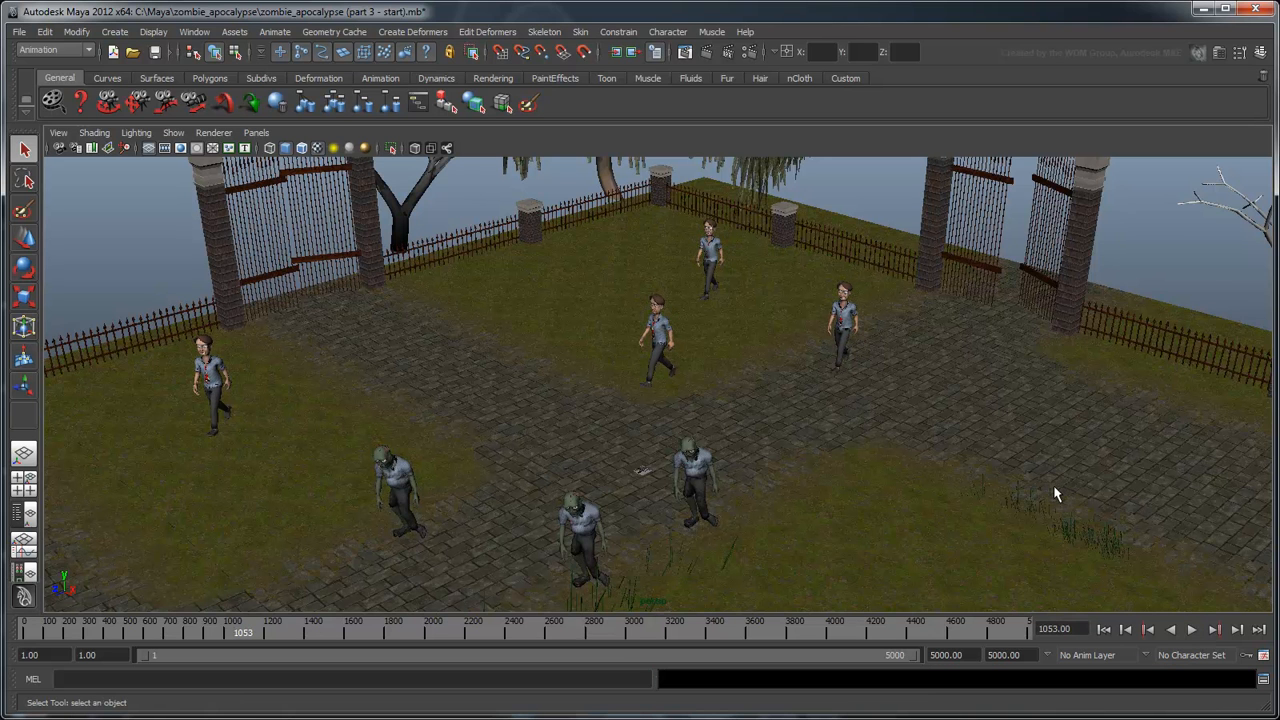
left_click(1263, 680)
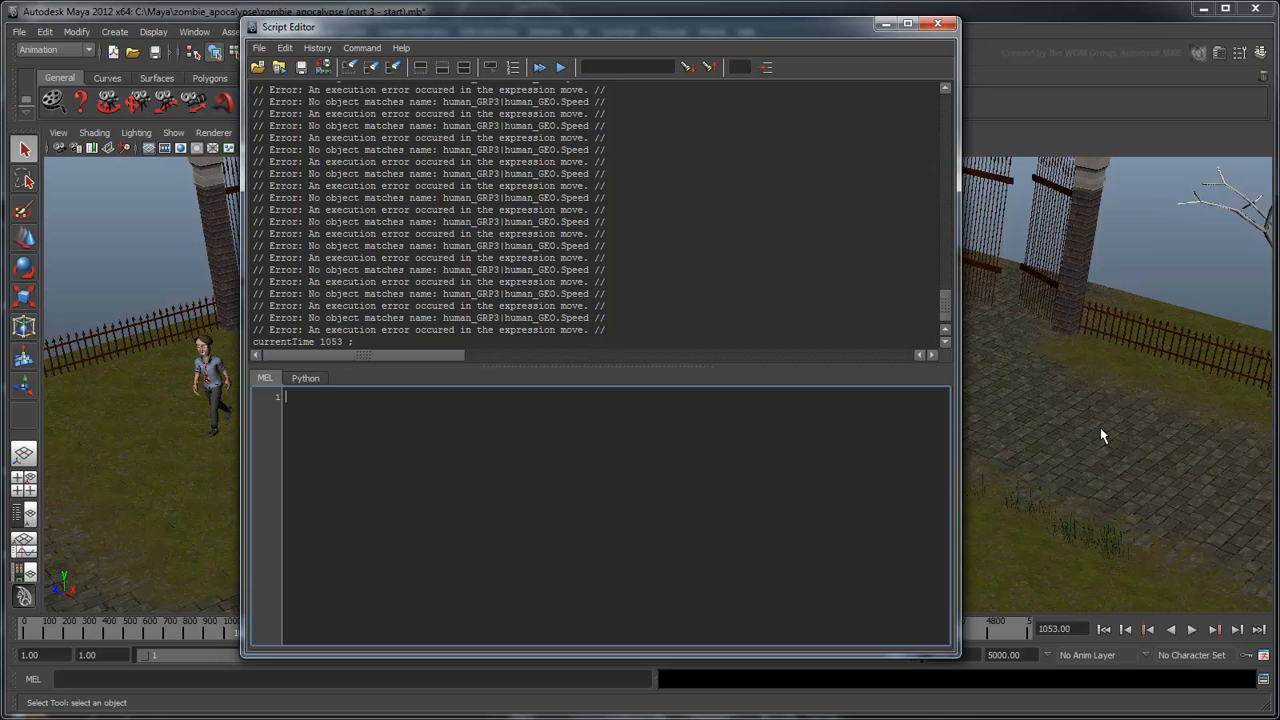
Close the log, show the Outliner and rename human_GEO to original_human_GEO
left_click(937, 23)
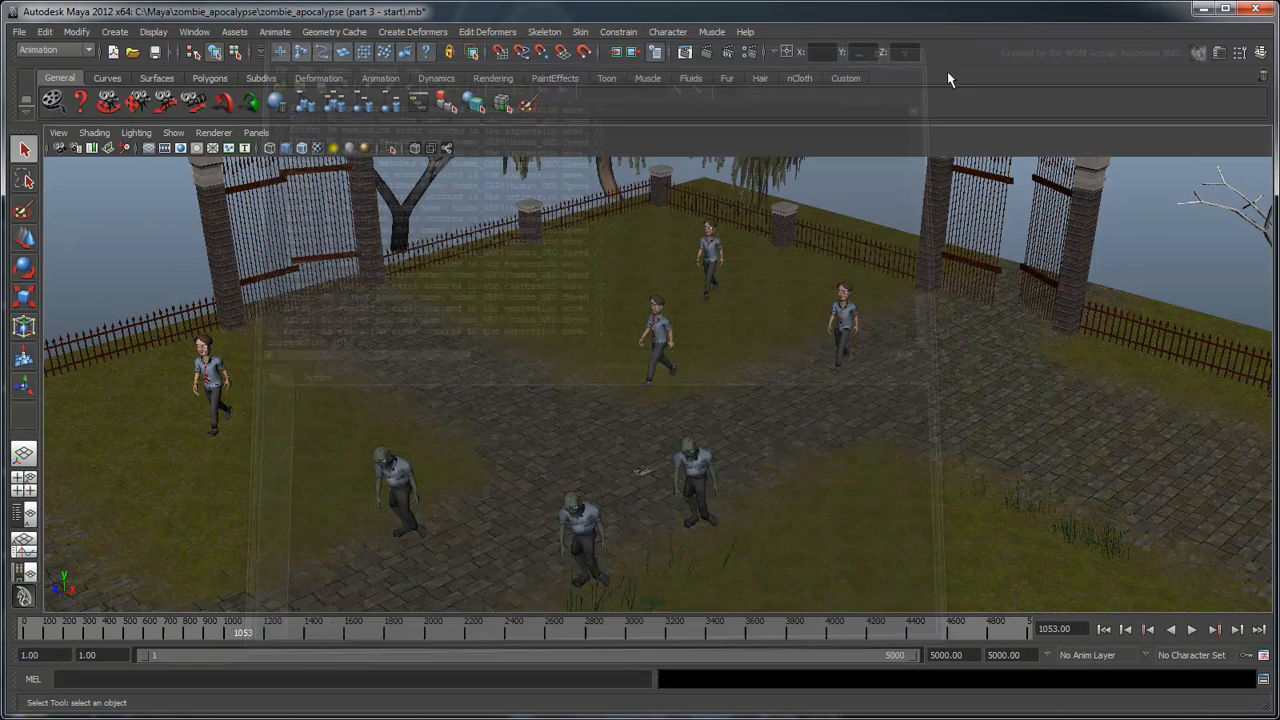
left_click(24, 514)
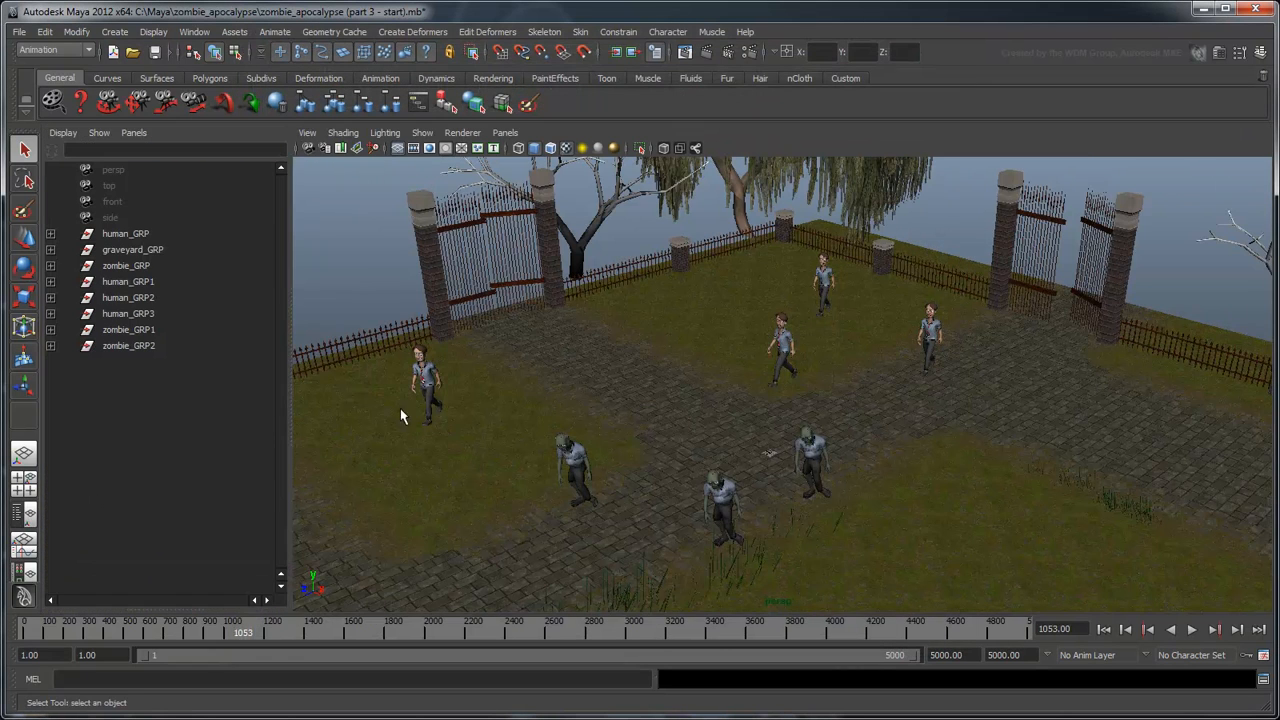
left_click(50, 233)
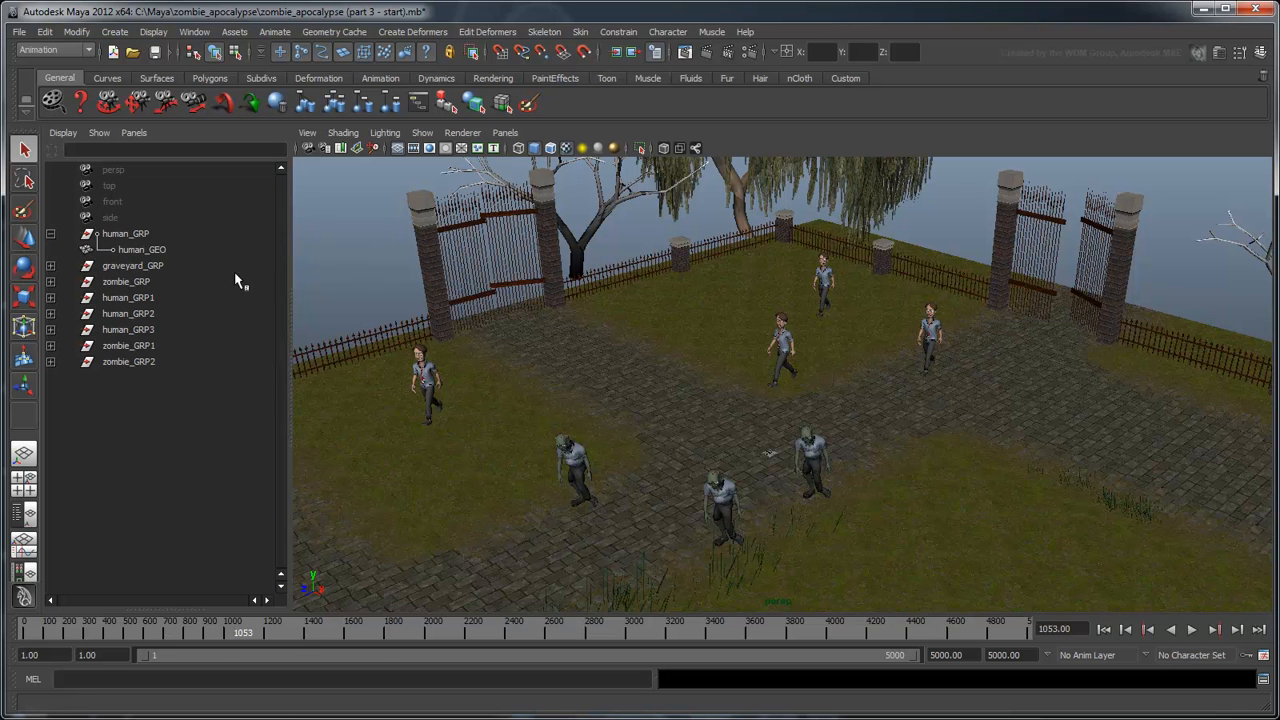
double_click(140, 249)
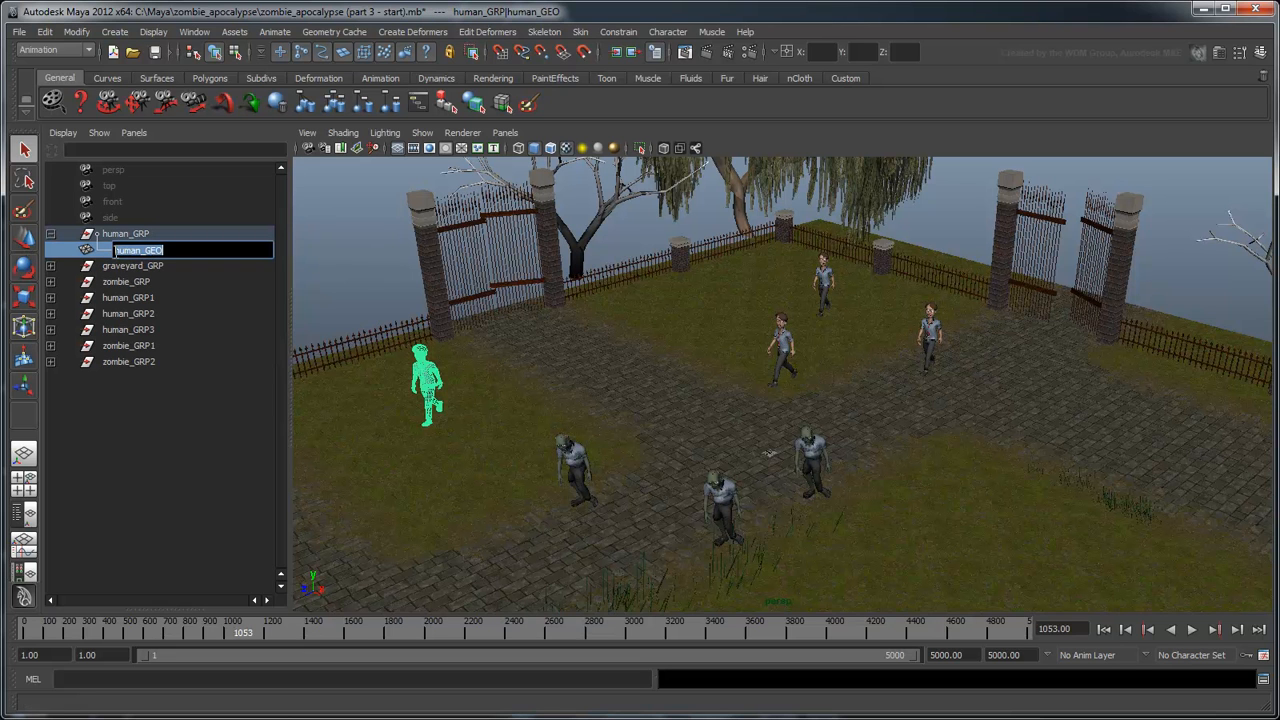
key("Home")
type("original_")
key("Return")
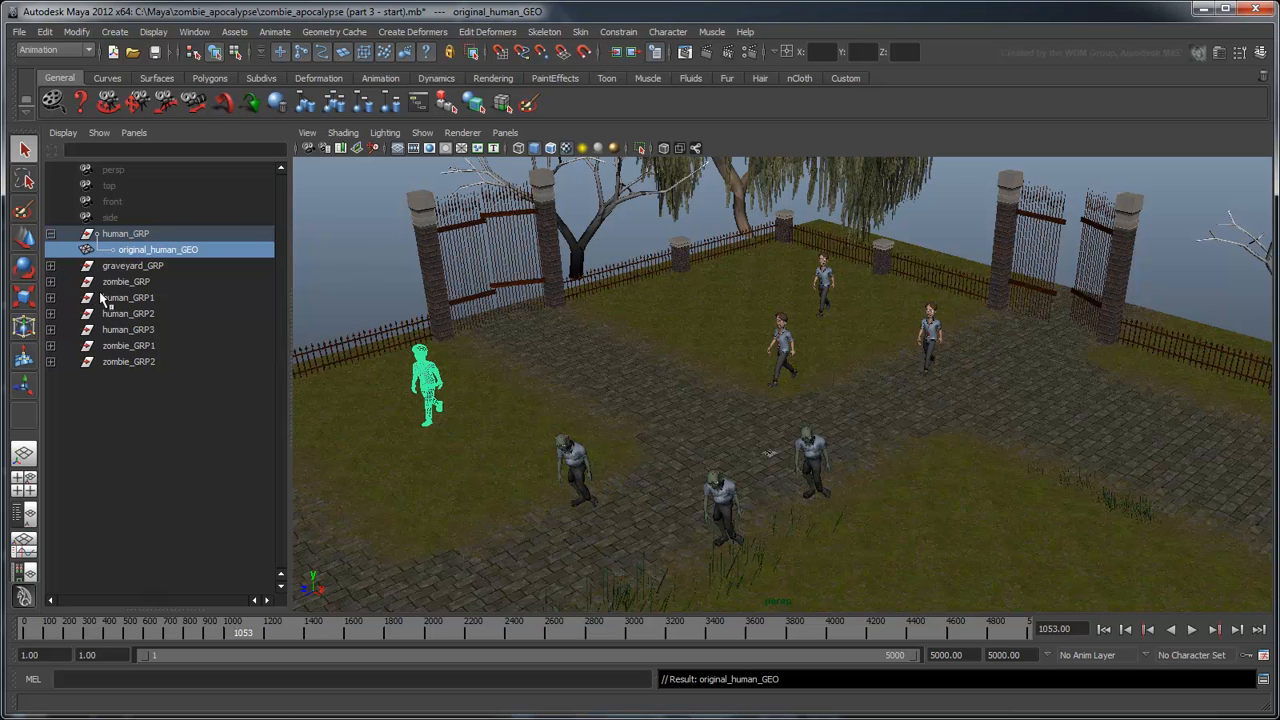
Rename zombie_GEO to original_zombie_GEO inside zombie_GRP
left_click(50, 281)
double_click(142, 298)
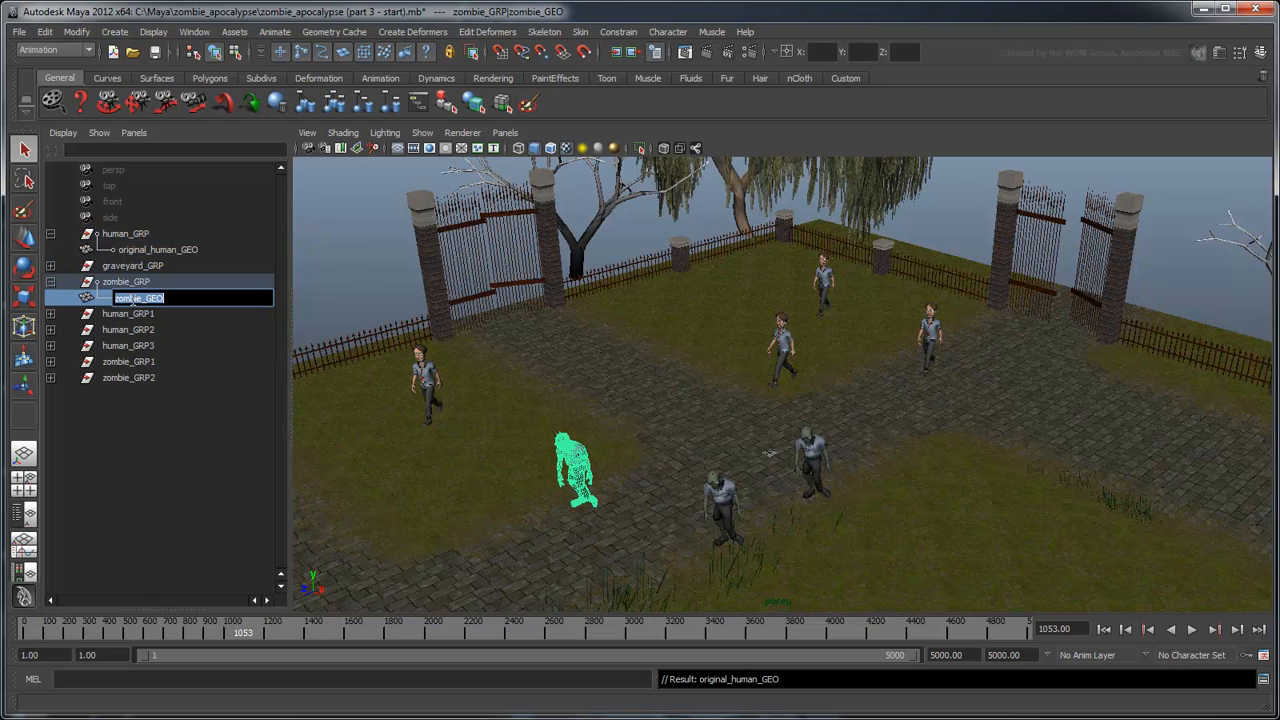
type("or")
type("iginal_")
key("Return")
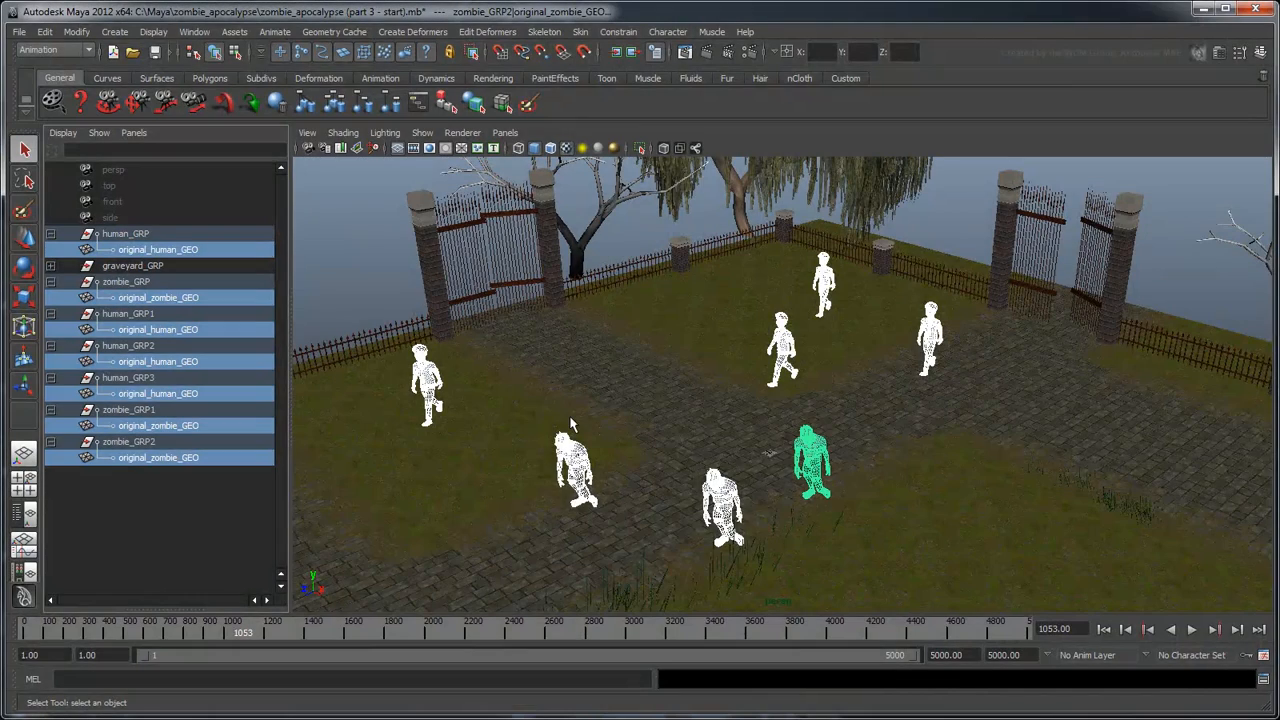
Play the scene so humans and zombies walk forward, then stop playback near frame 1261
left_click(1192, 629)
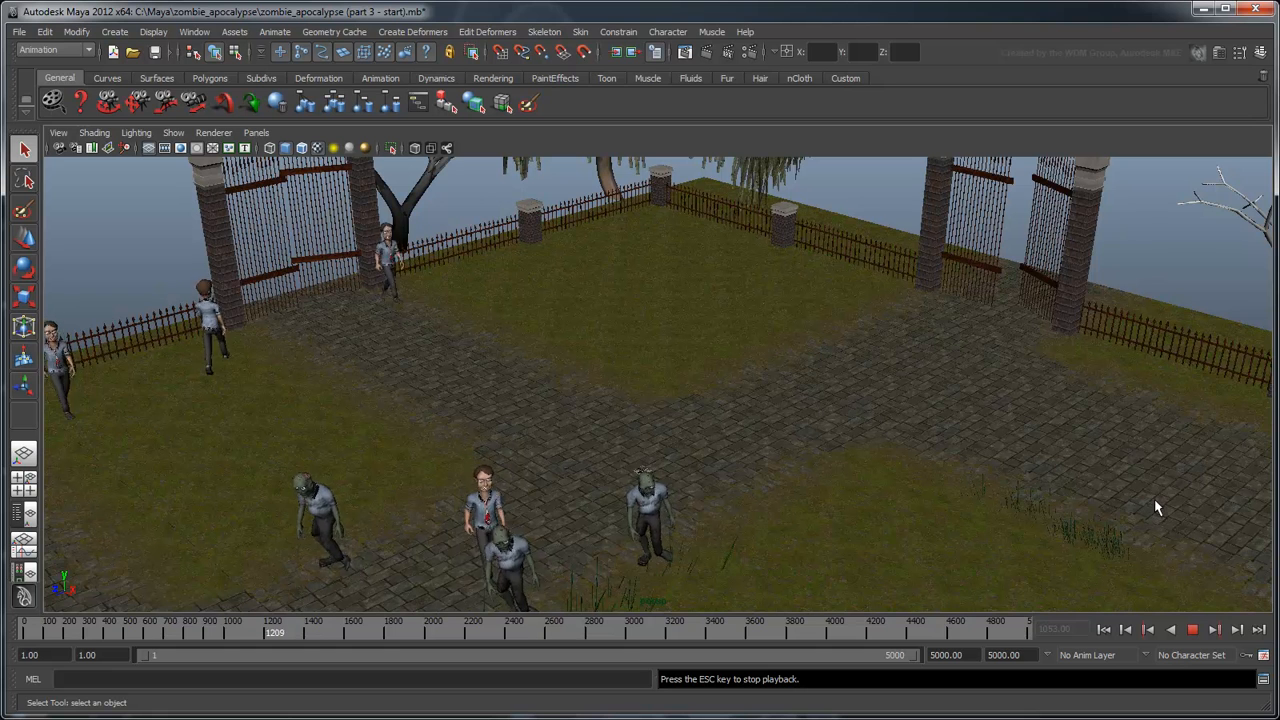
left_click(1195, 630)
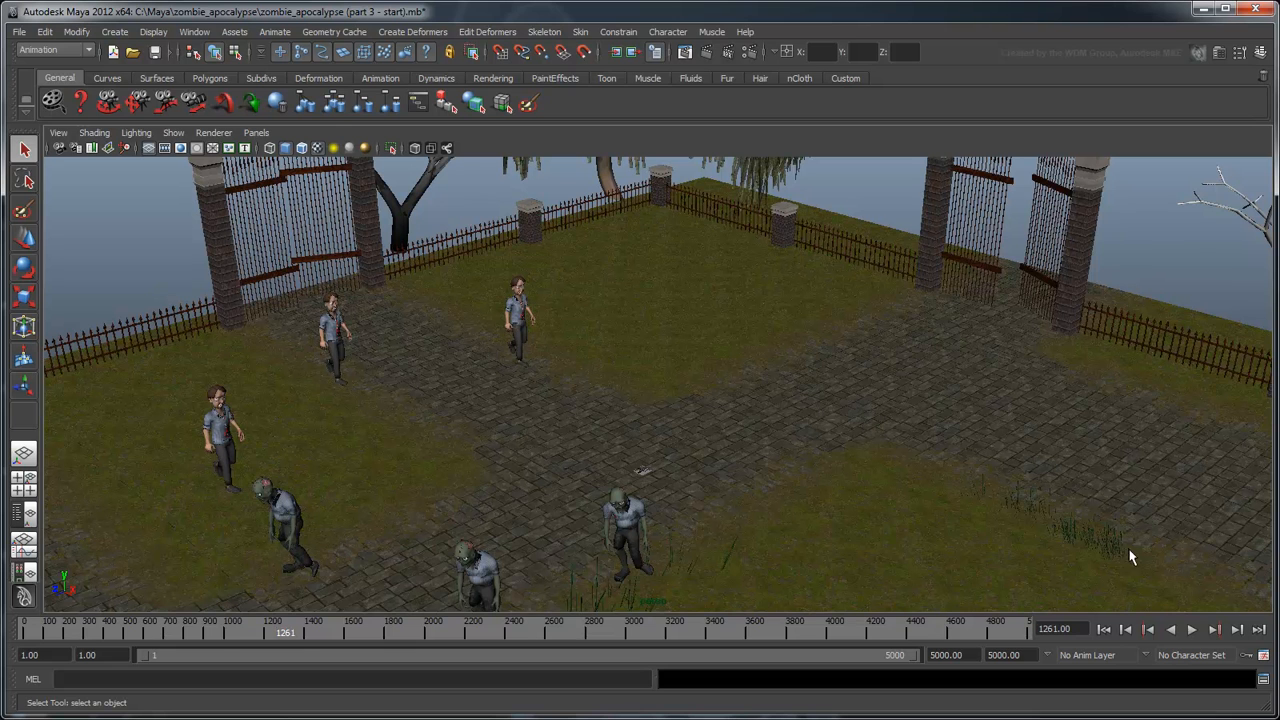
Bring up the Script Editor, enlarge its input pane and focus the empty MEL tab
left_click(1263, 680)
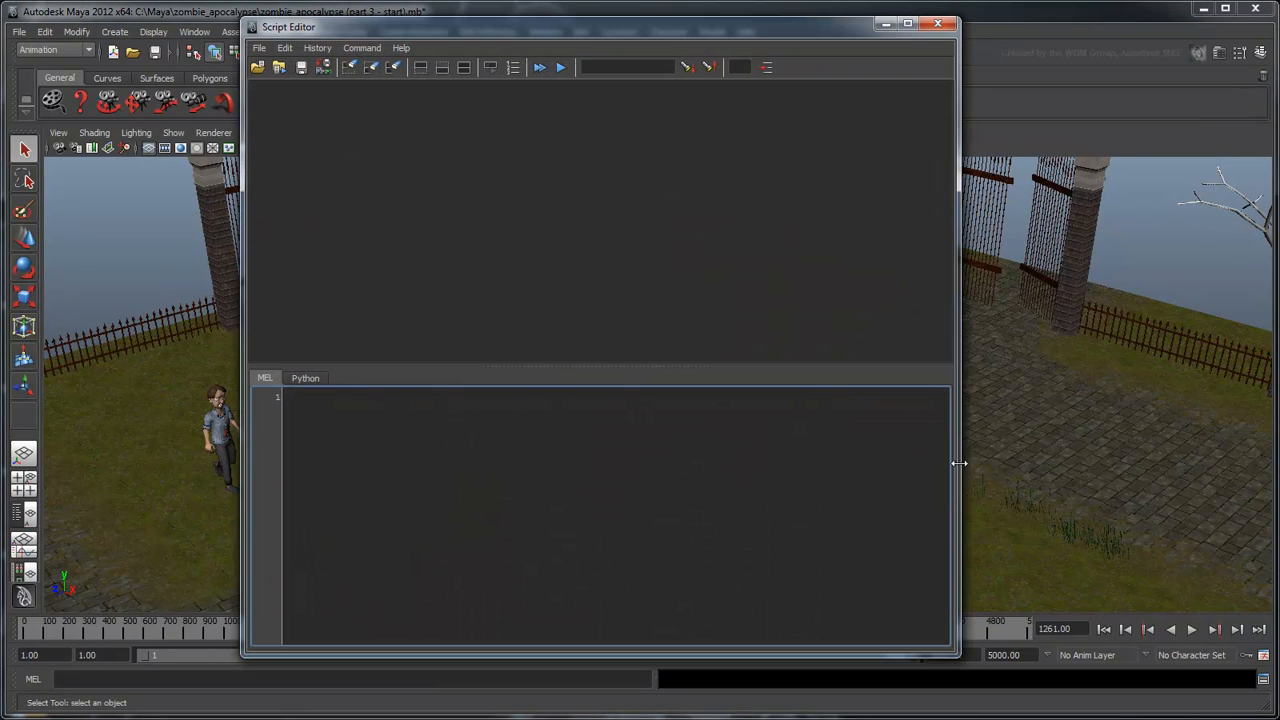
left_click_drag(652, 368, 650, 165)
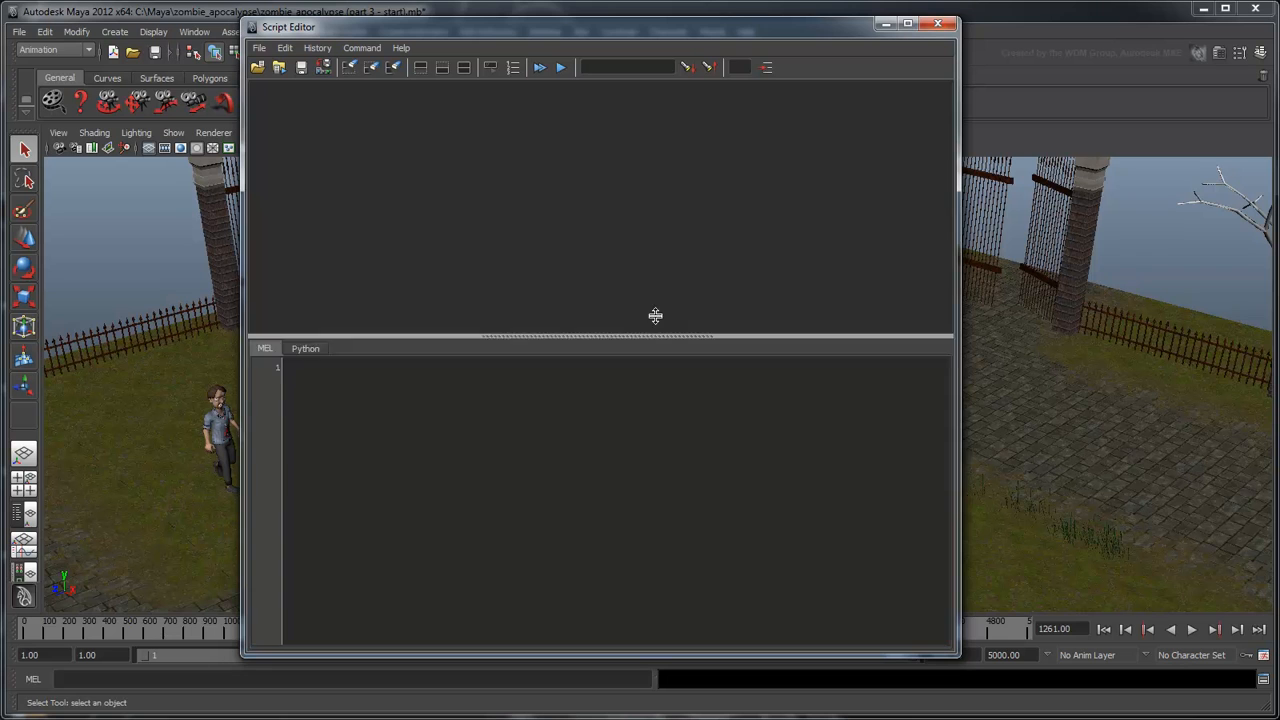
left_click(497, 213)
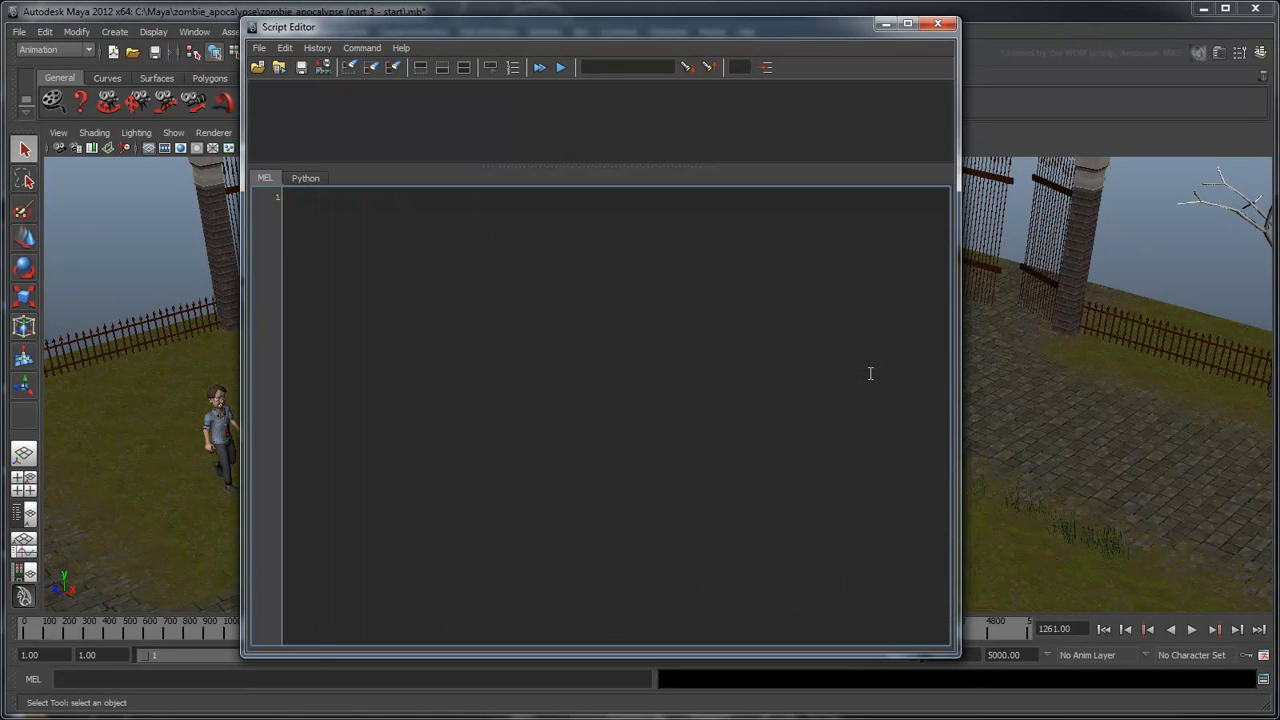
type("int $")
type("num_humans ")
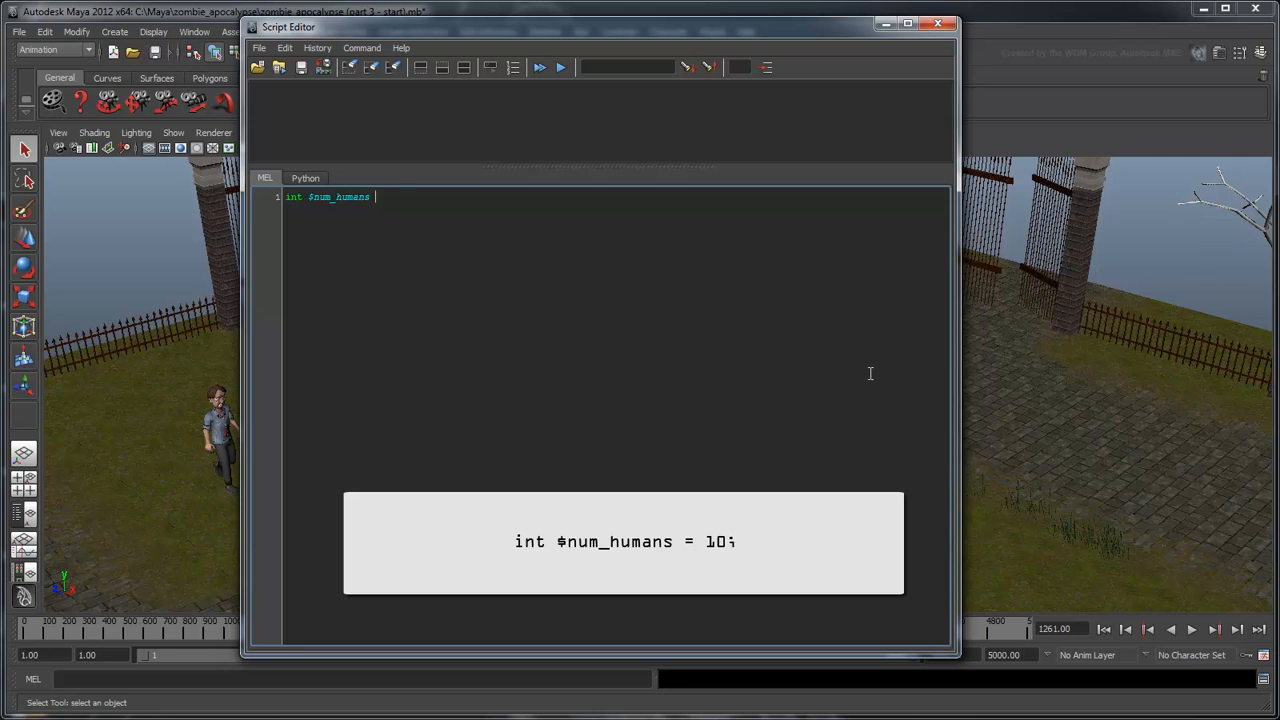
type("= 10;")
Declare int $num_humans = 10; as the script's first line, leaving a blank line after it
key("Return")
key("Return")
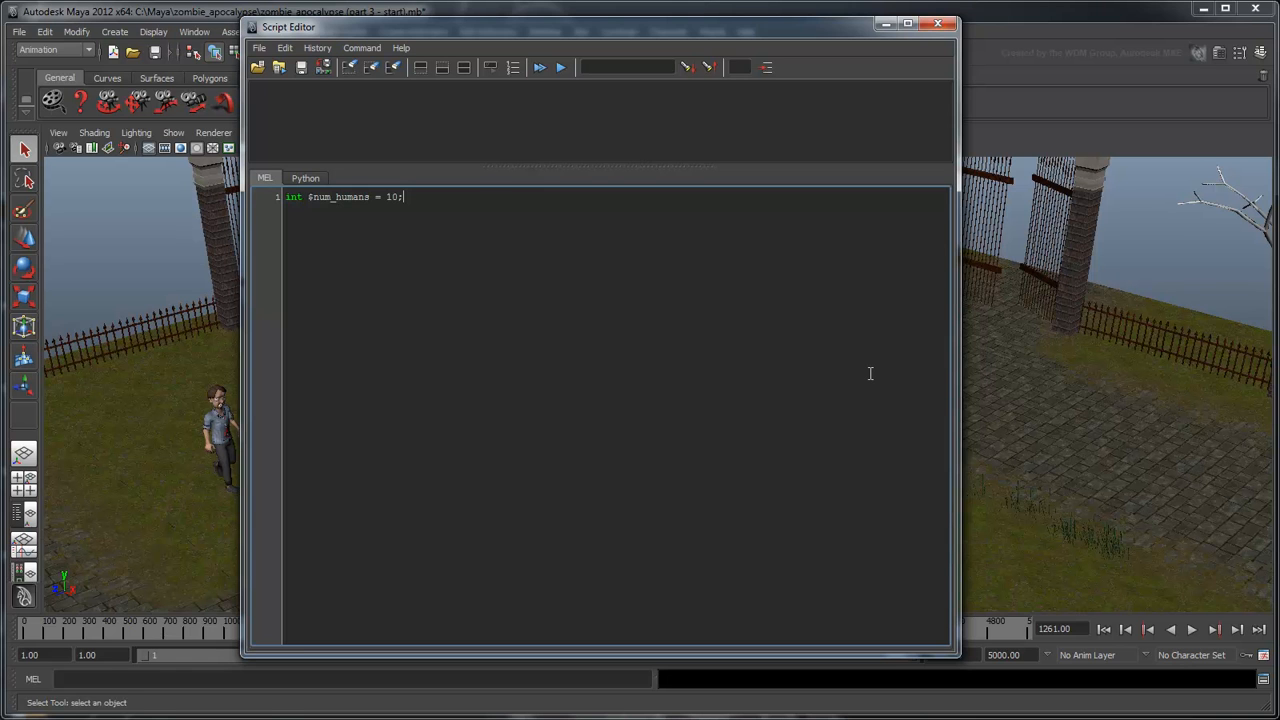
key("Return")
Write for ($i = 0; $i < $num_humans; $i++) with empty braces on separate lines
key("Return")
type("for")
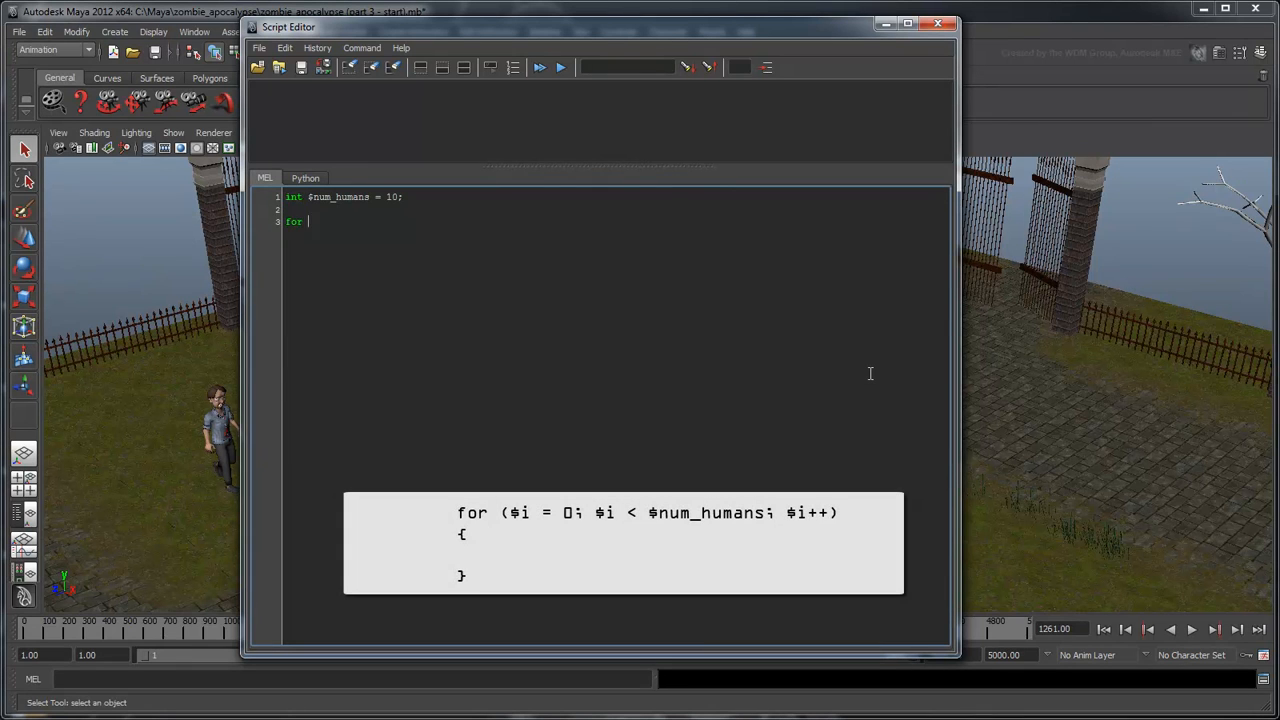
type(" ($i = 0; $i < ")
type("$num_humans; $i++)")
key("Return")
type("{")
key("Return")
key("Return")
type("}")
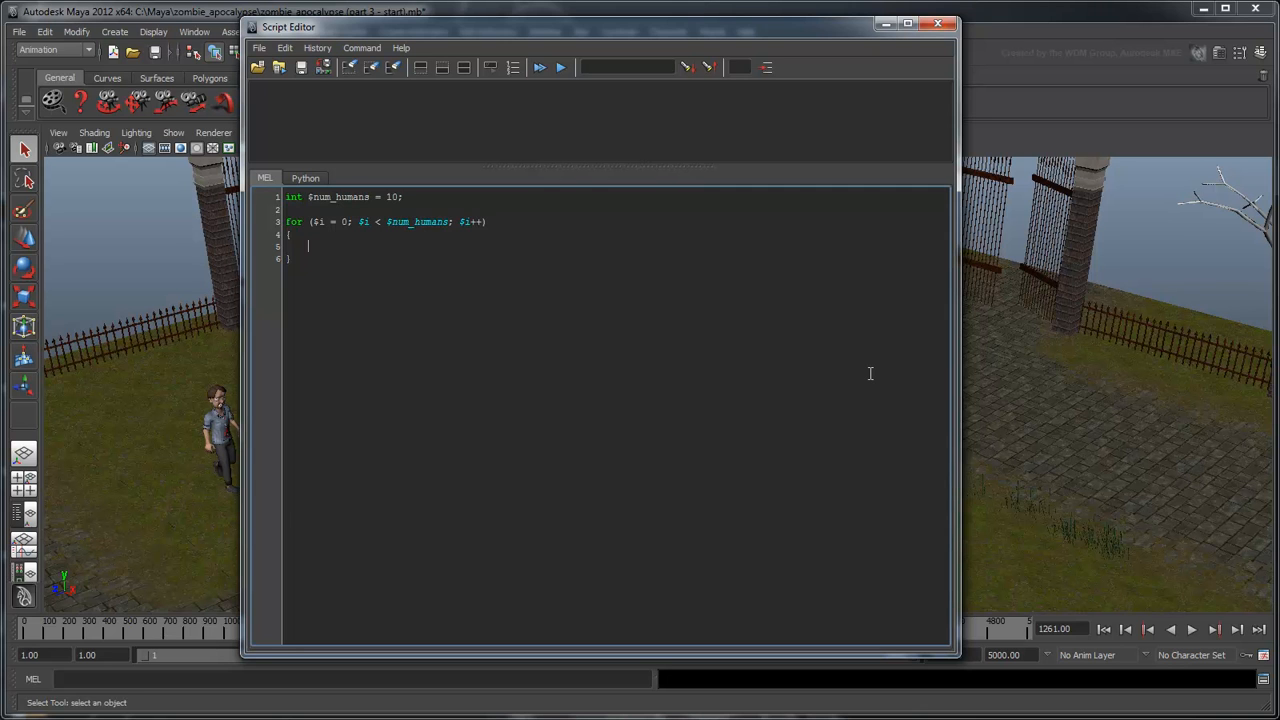
type("tring")
type(" $new_")
type("human[]")
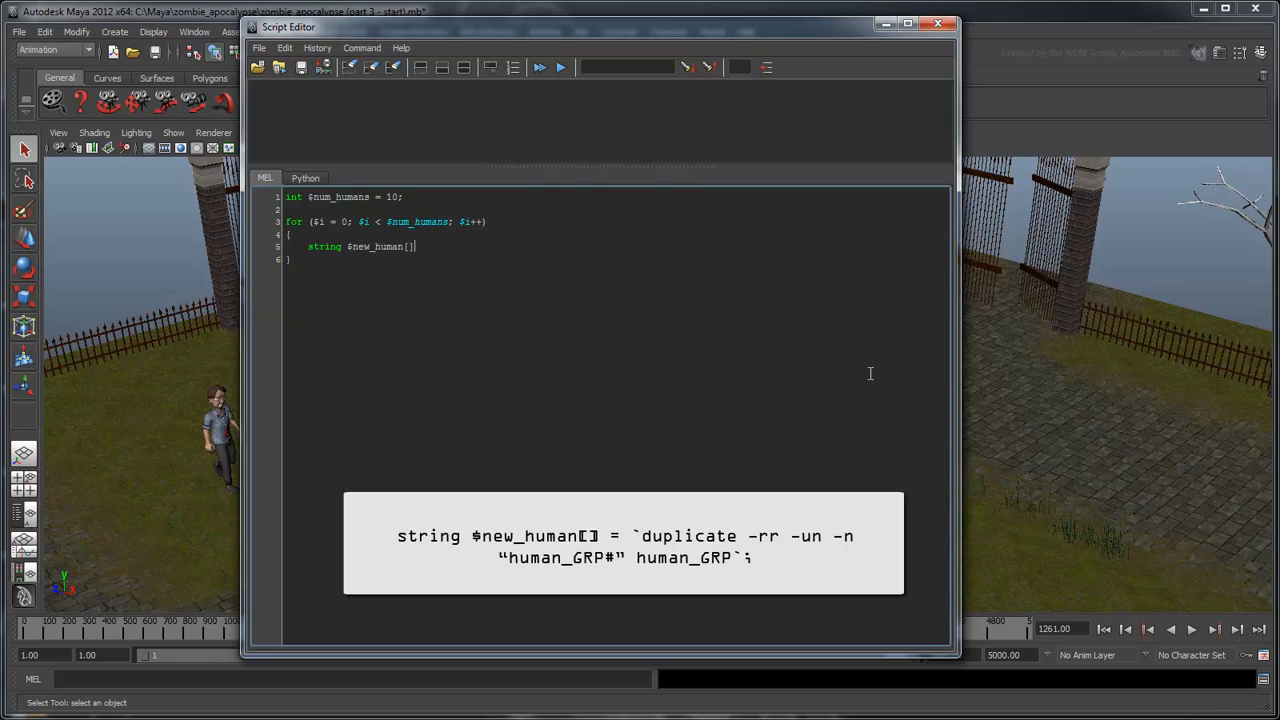
type(" = `dupl")
type("icate -rr -")
type("un -n \"hu")
type("man_GRP#\"")
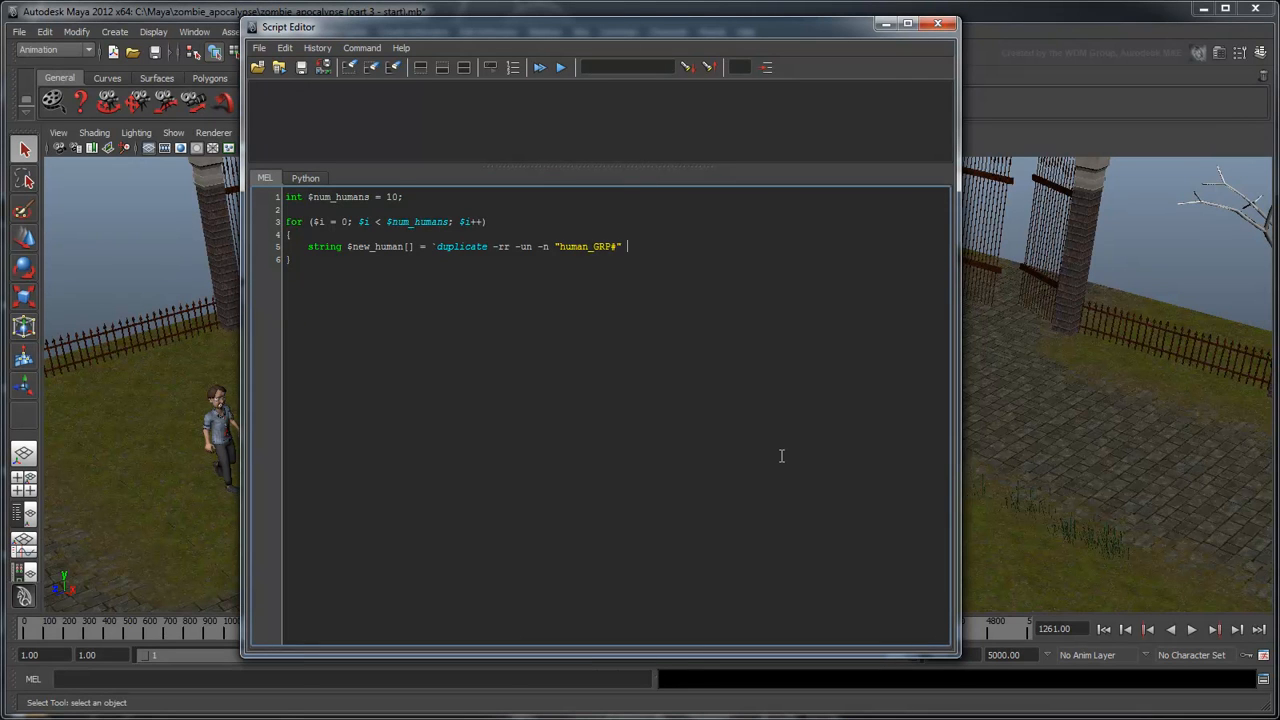
type(" human_GRP`;")
Add the line duplicating human_GRP into $new_human[] as "human_GRP#" inside the loop
key("Return")
key("Return")
type("set")
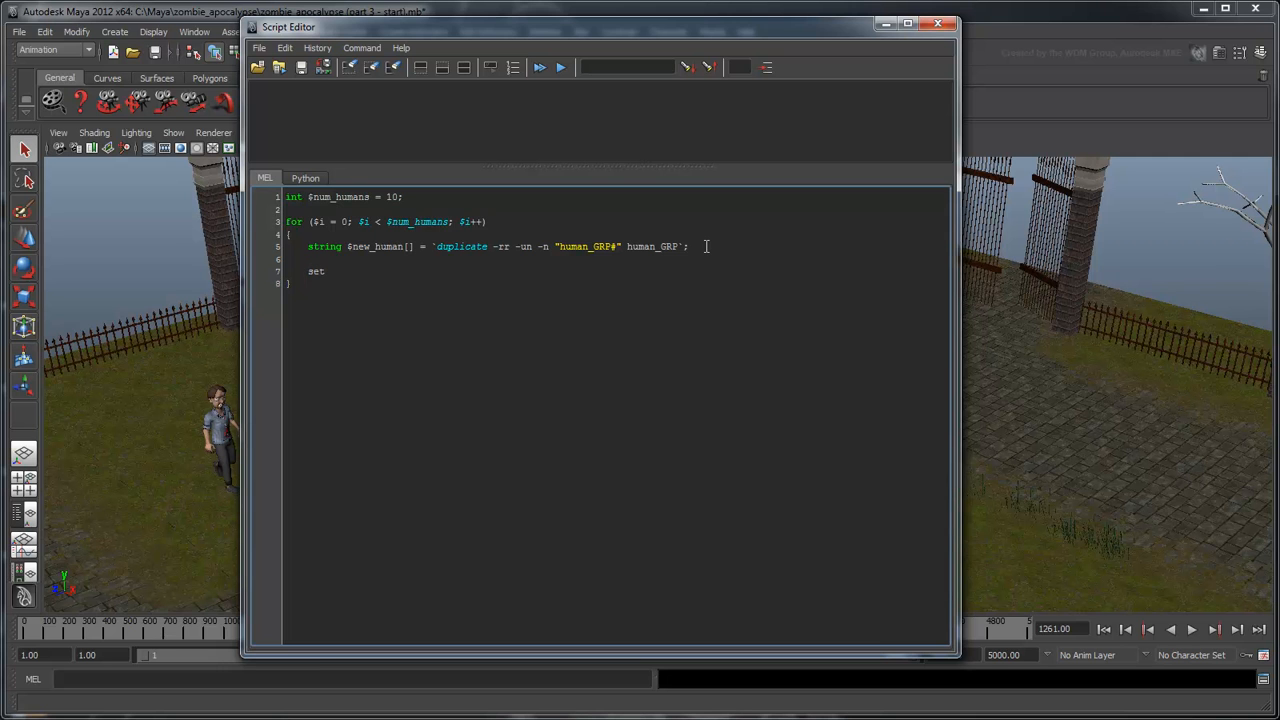
type("Attr (")
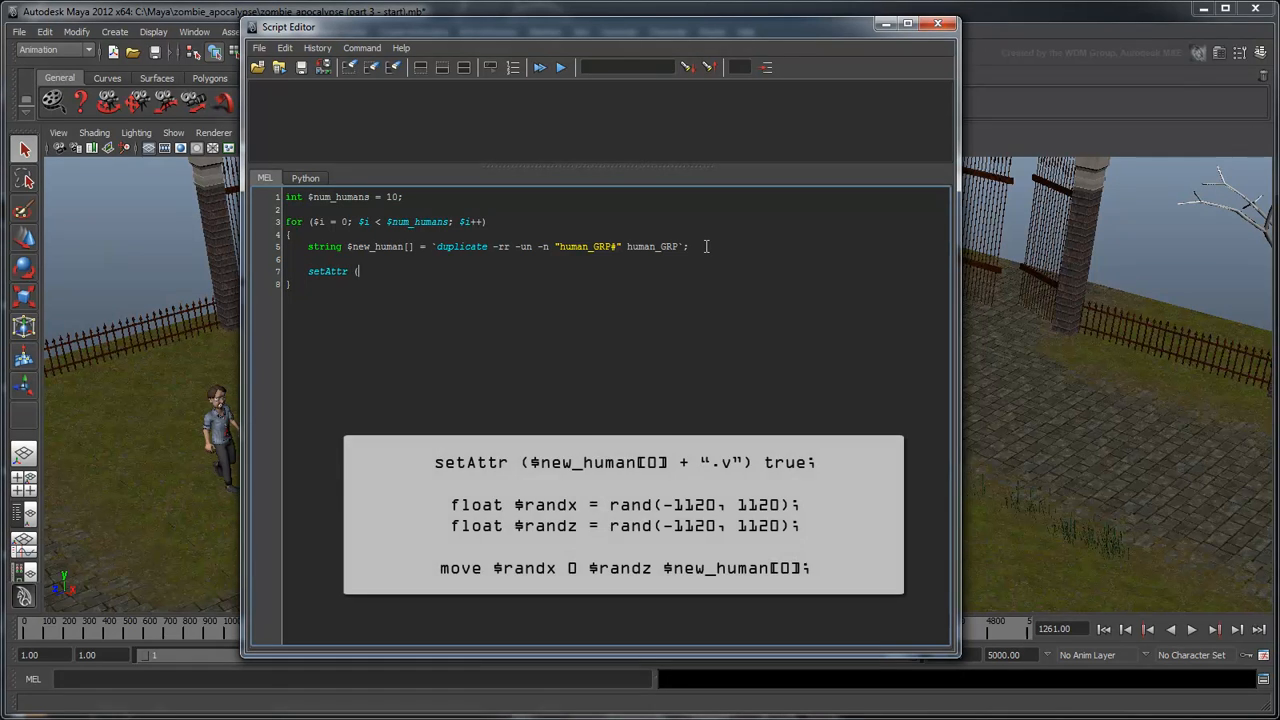
type("$new")
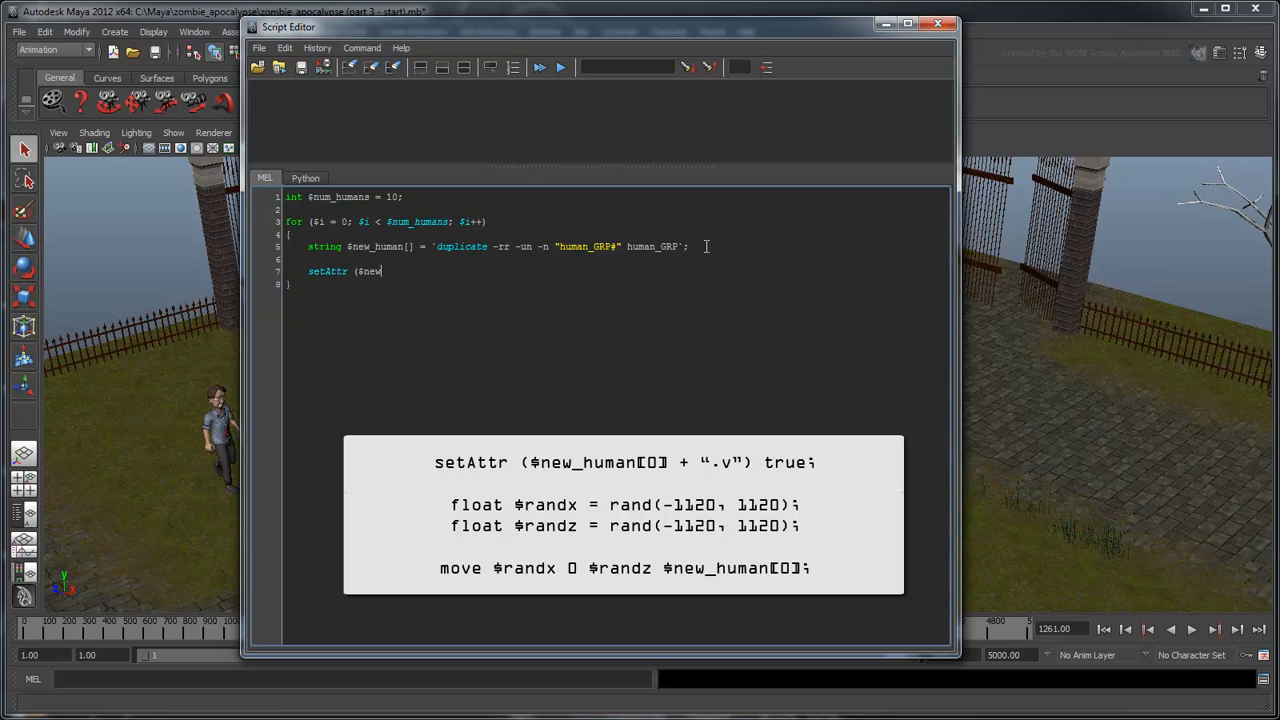
type("_human")
type("[0]")
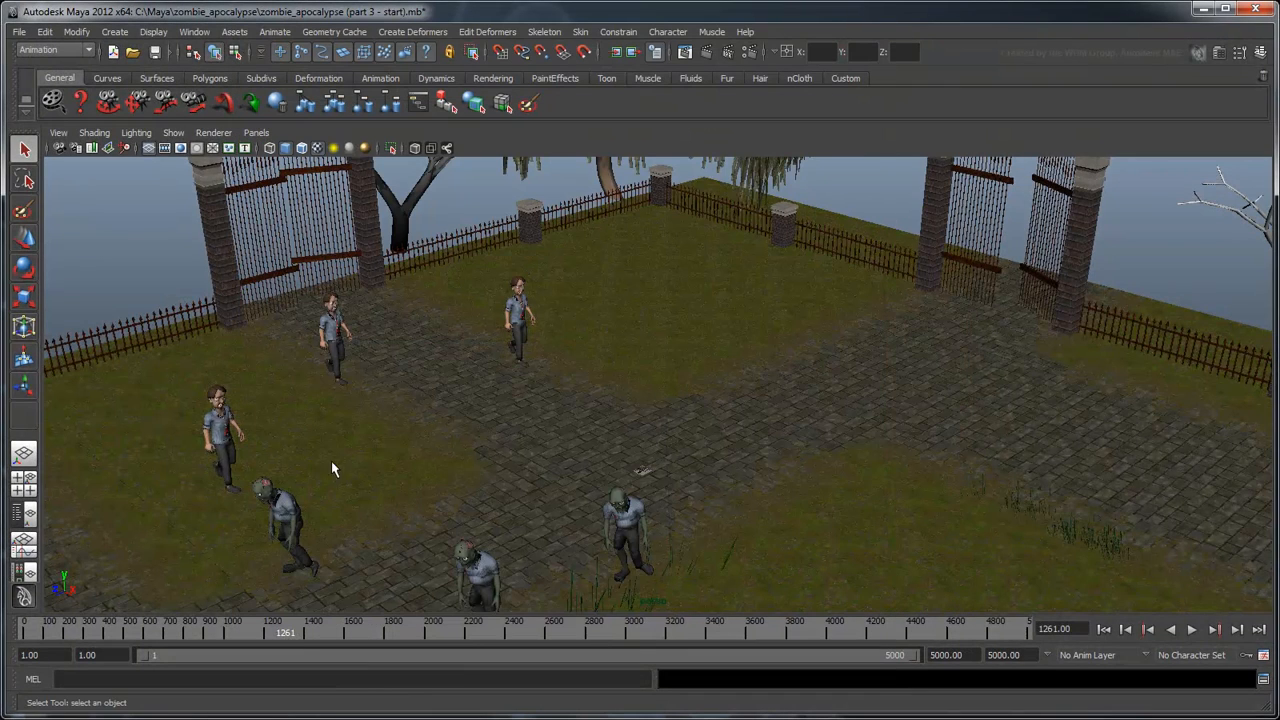
Select human_GRP1 to human_GRP3 in the Outliner and delete those leftover copies
left_click(24, 514)
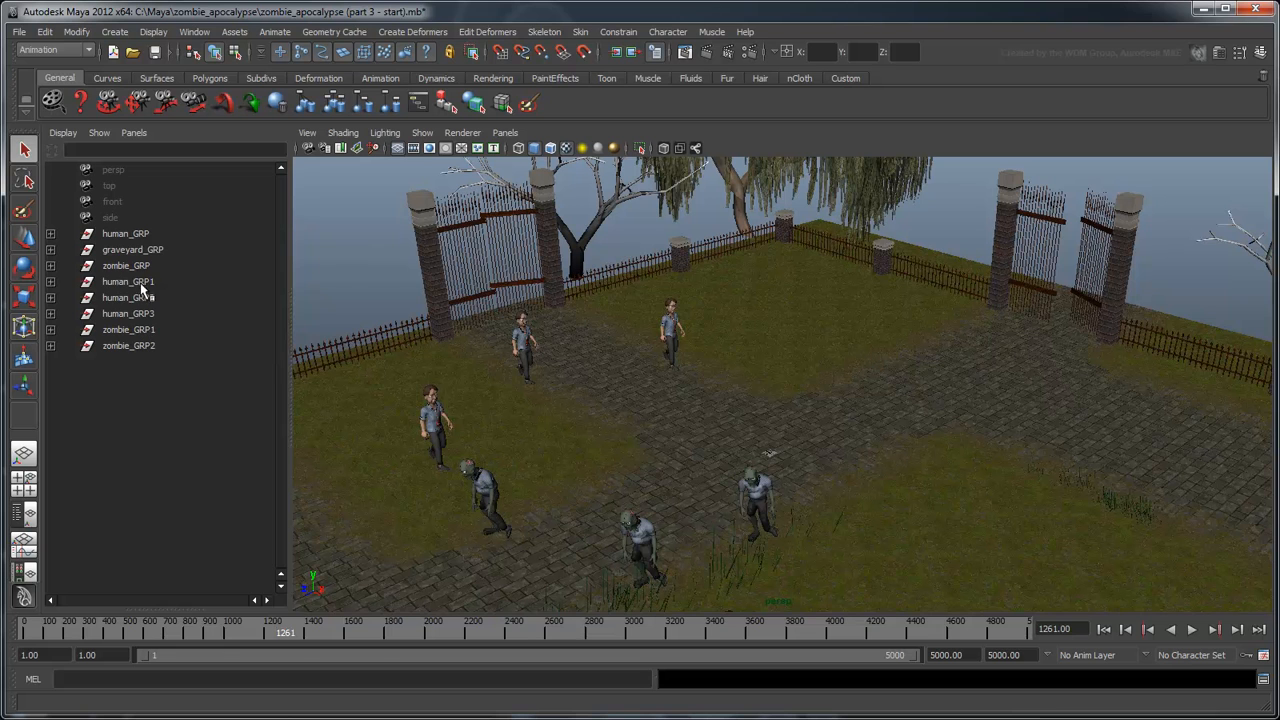
left_click_drag(141, 284, 174, 318)
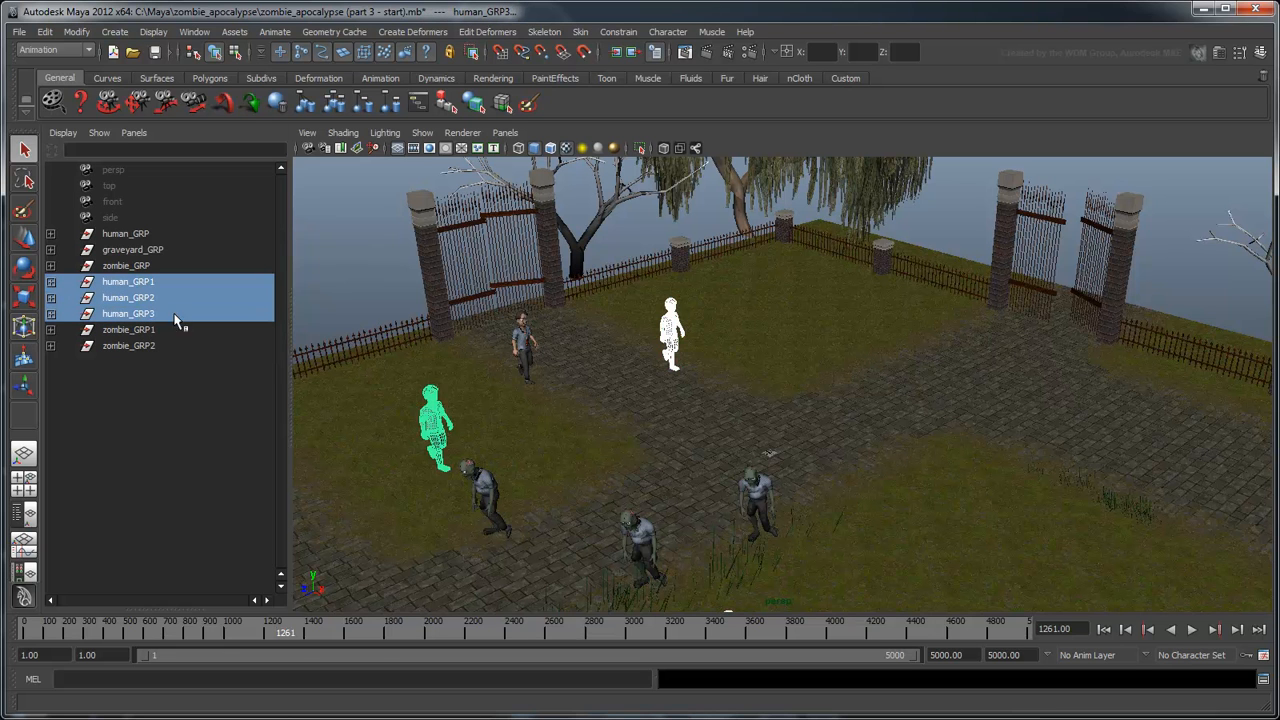
key("Delete")
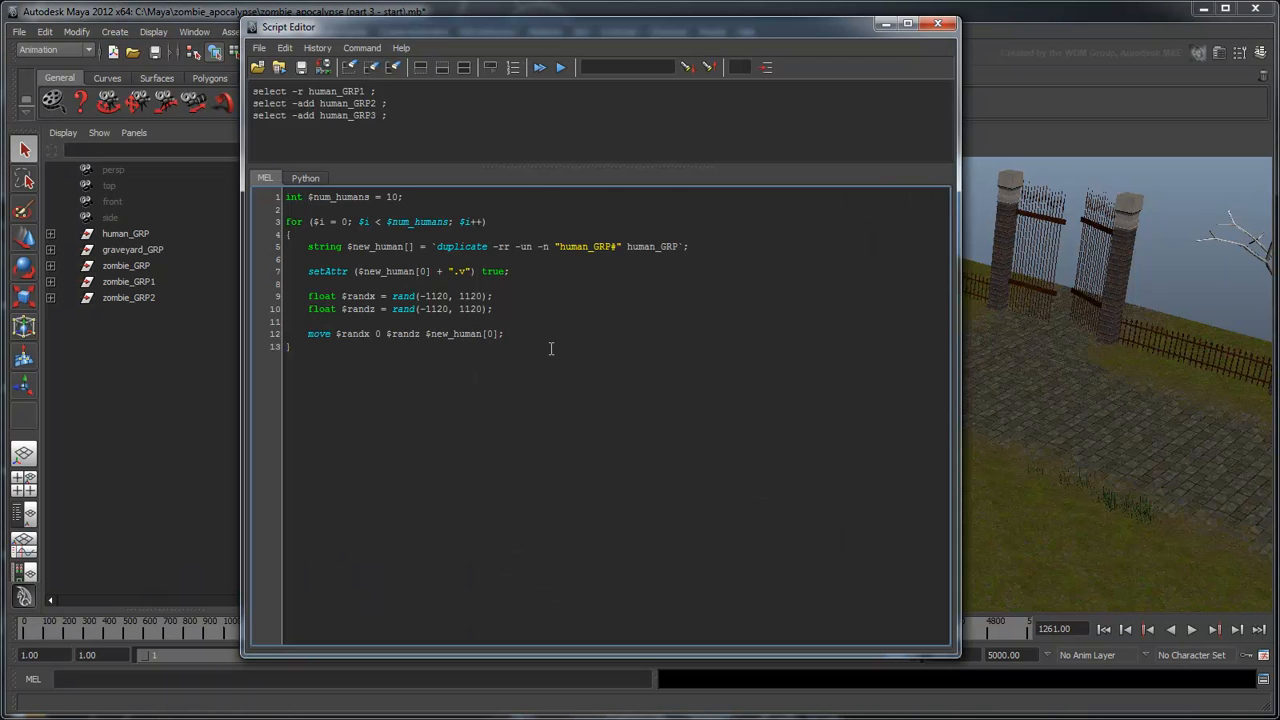
Execute the whole loop script with Ctrl+Enter and view the ten scattered human copies
left_click_drag(357, 351, 286, 197)
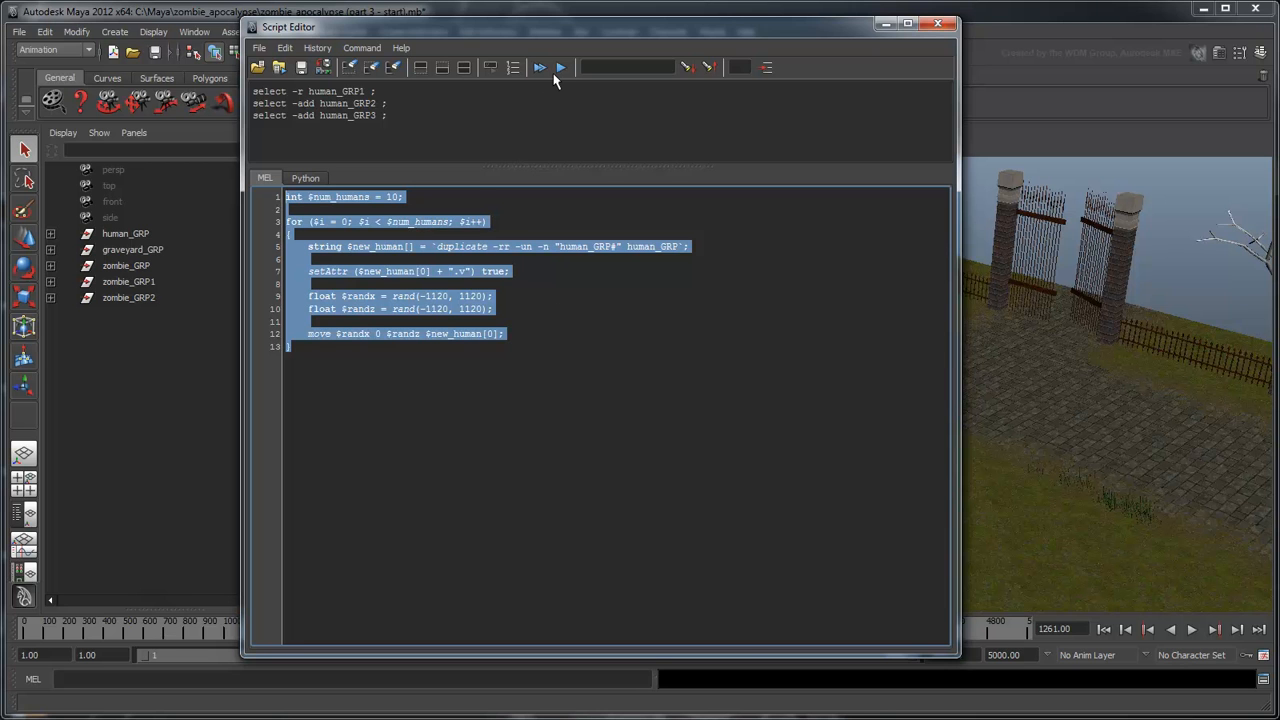
key("ctrl+Return")
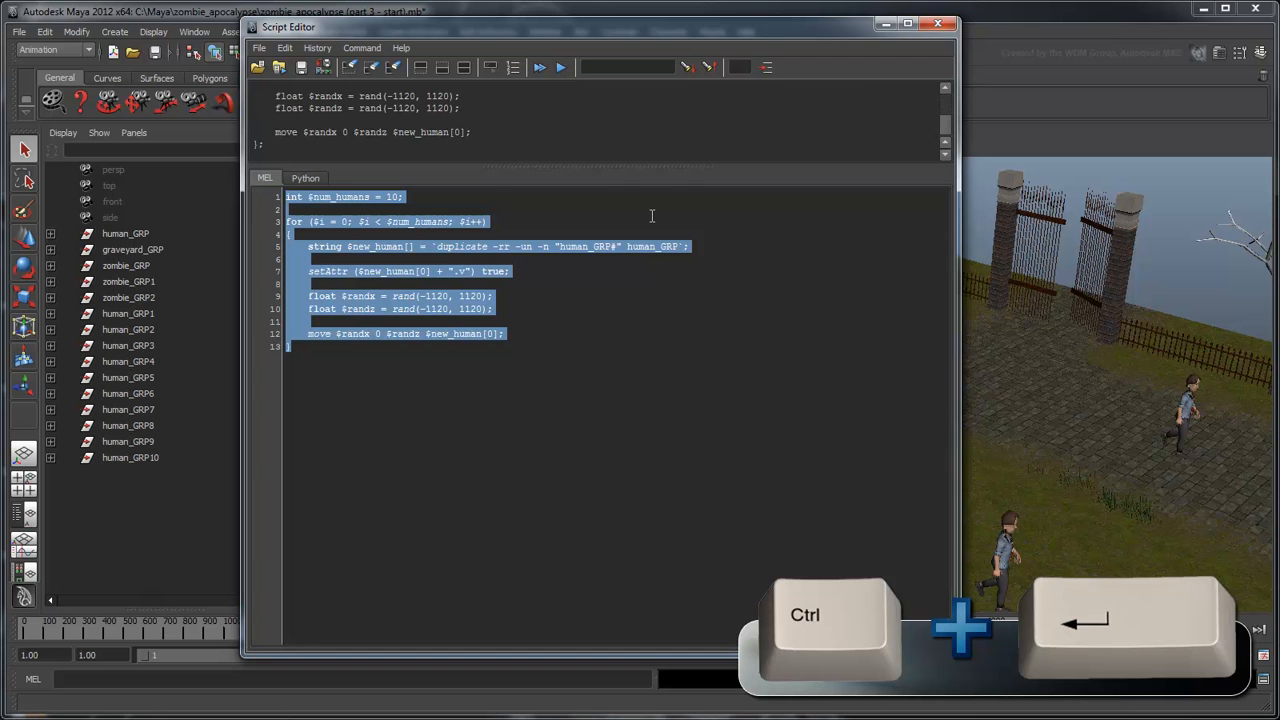
left_click(884, 25)
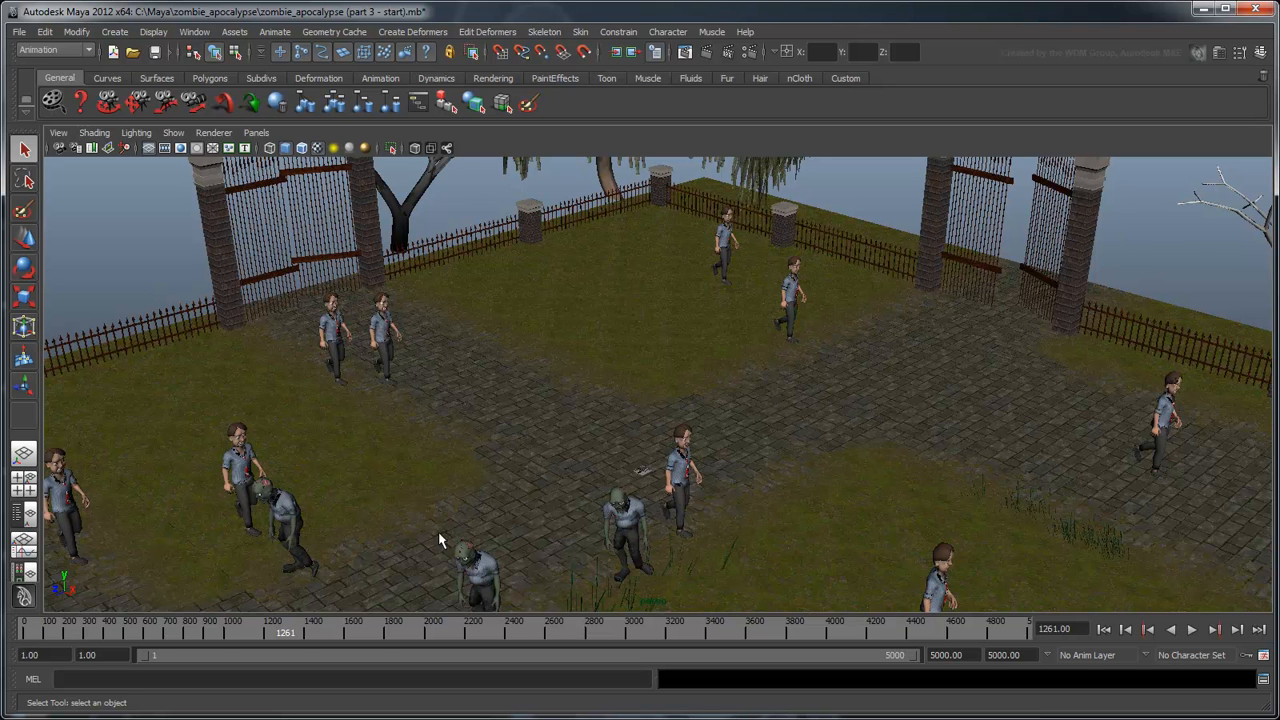
Delete the test copies, then copy the human loop and paste a second copy below it
left_click(24, 513)
key("Delete")
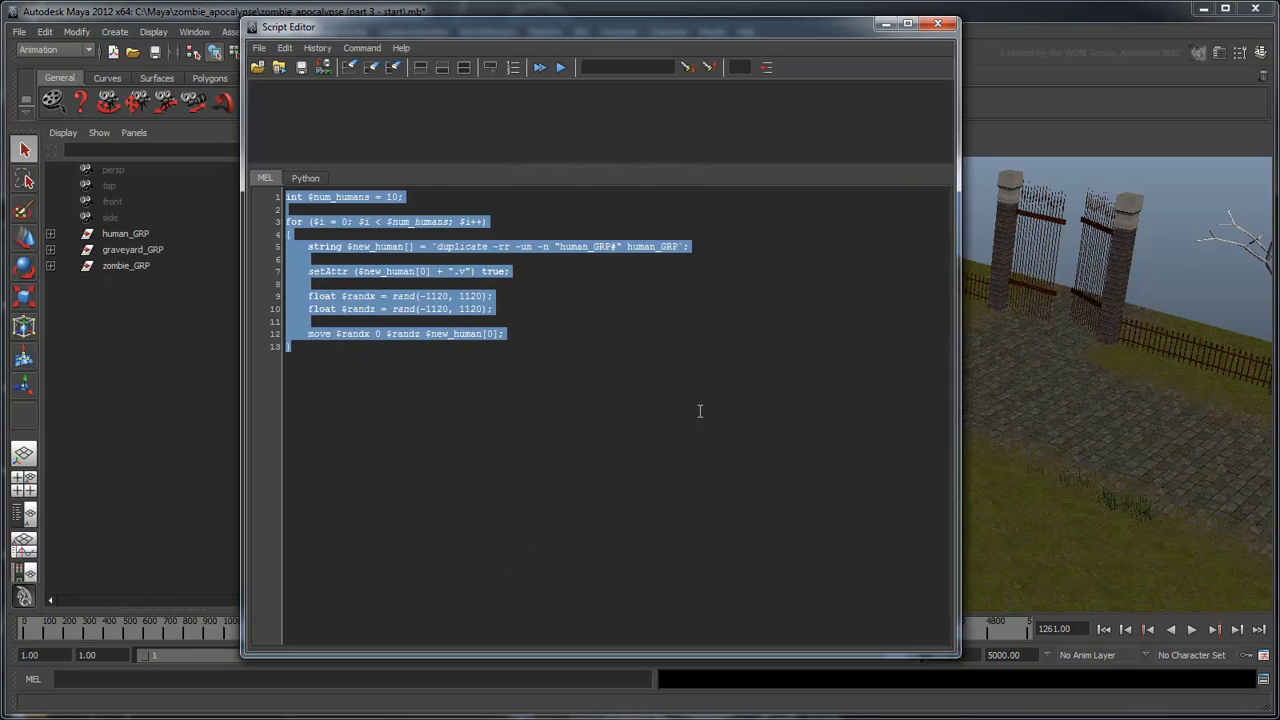
left_click(284, 48)
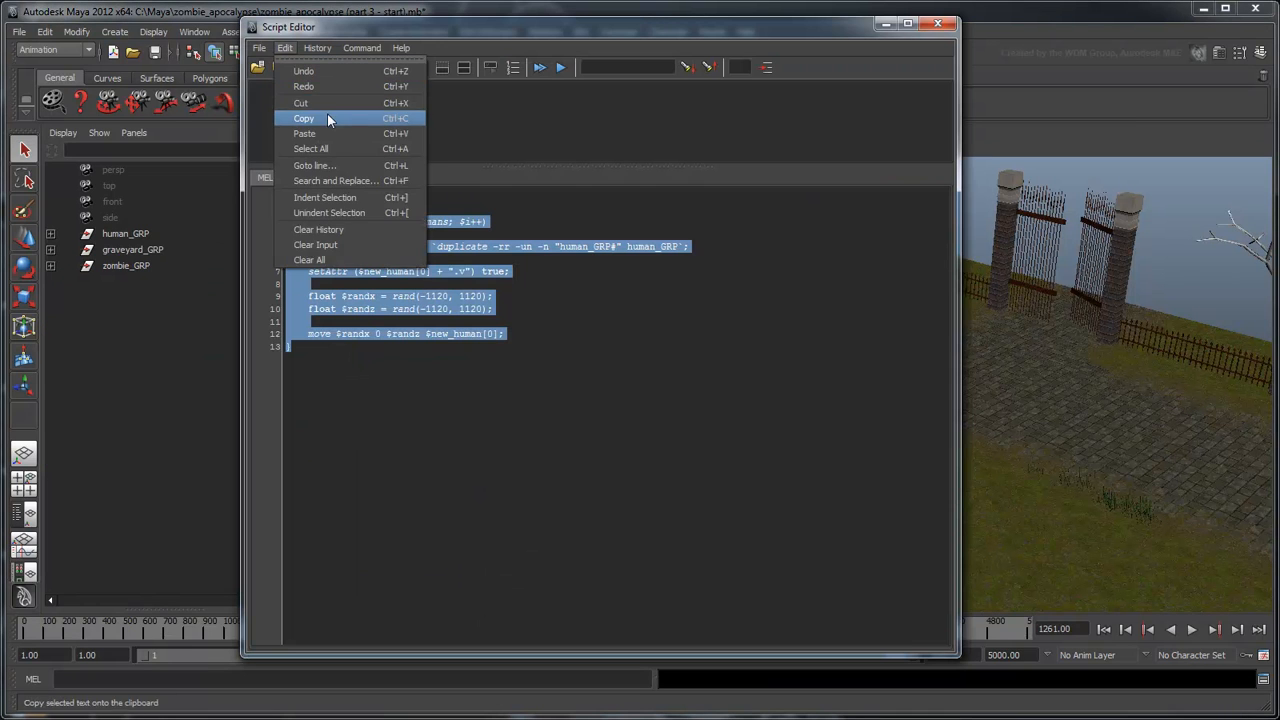
left_click(327, 113)
left_click(345, 355)
key("Return")
key("Return")
left_click(284, 48)
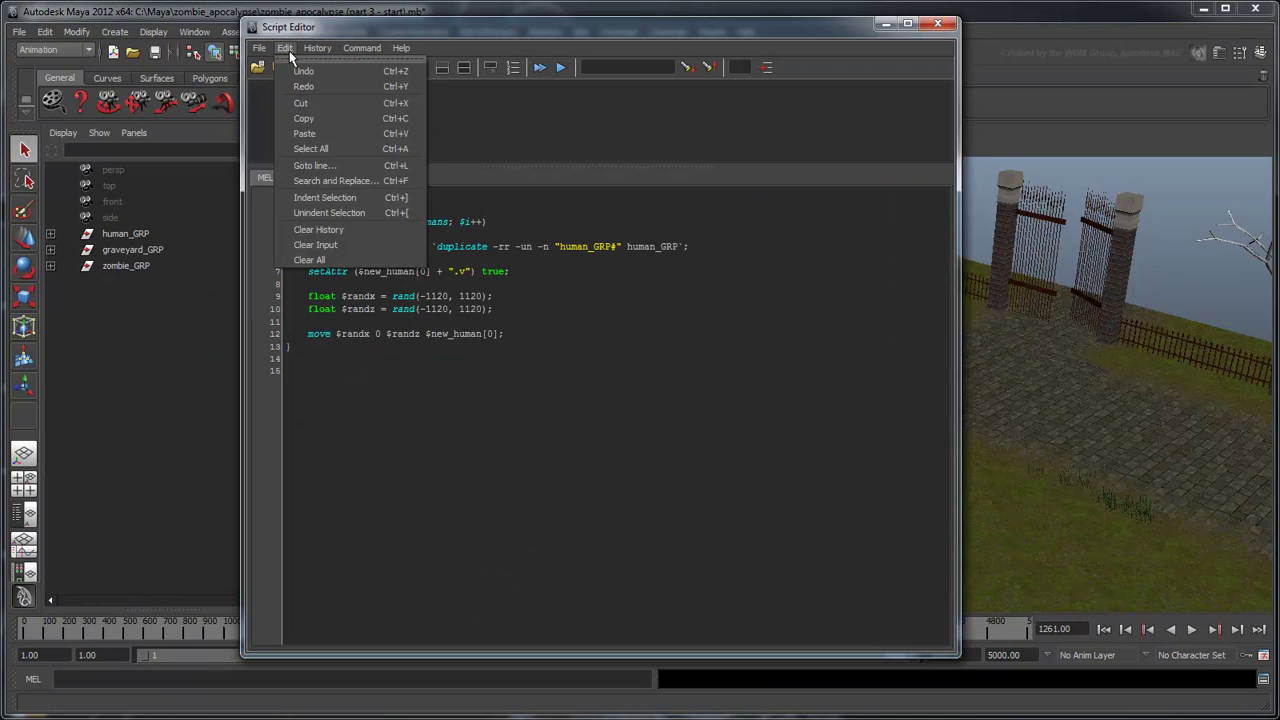
left_click(330, 128)
Rename humans to zombies in the pasted loop and execute the full two-loop script
left_click_drag(336, 370, 369, 372)
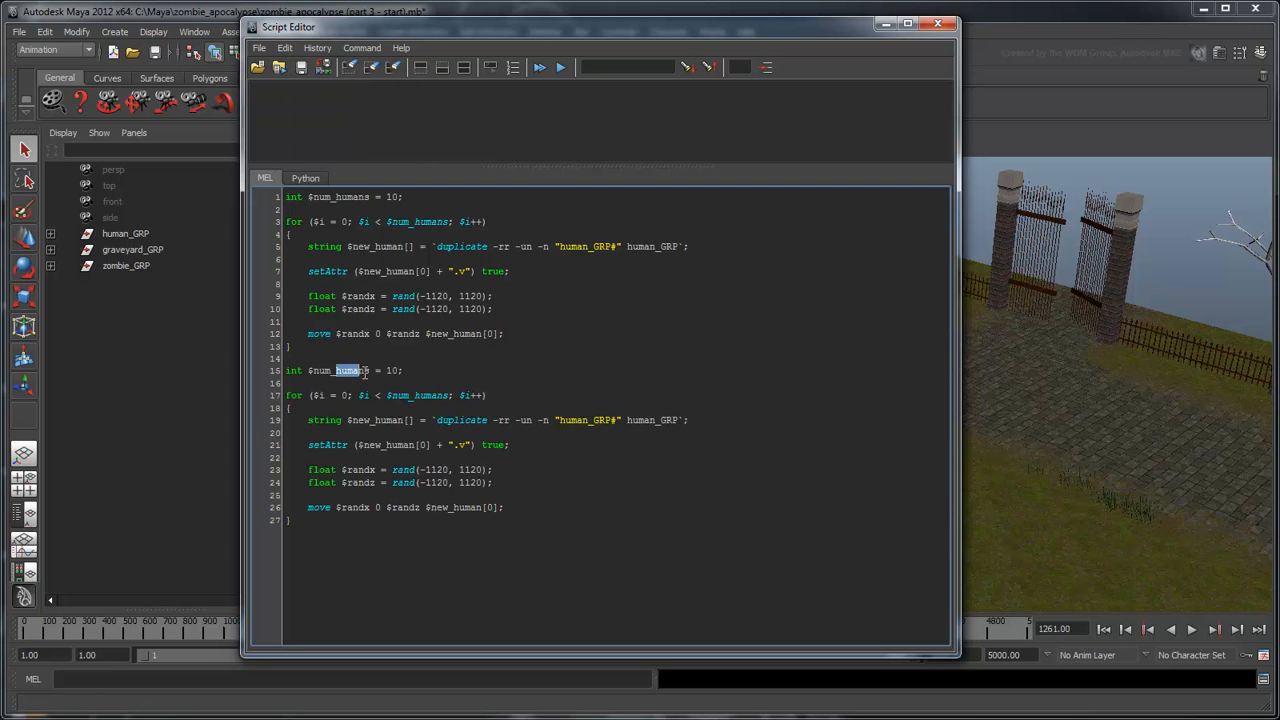
type("z")
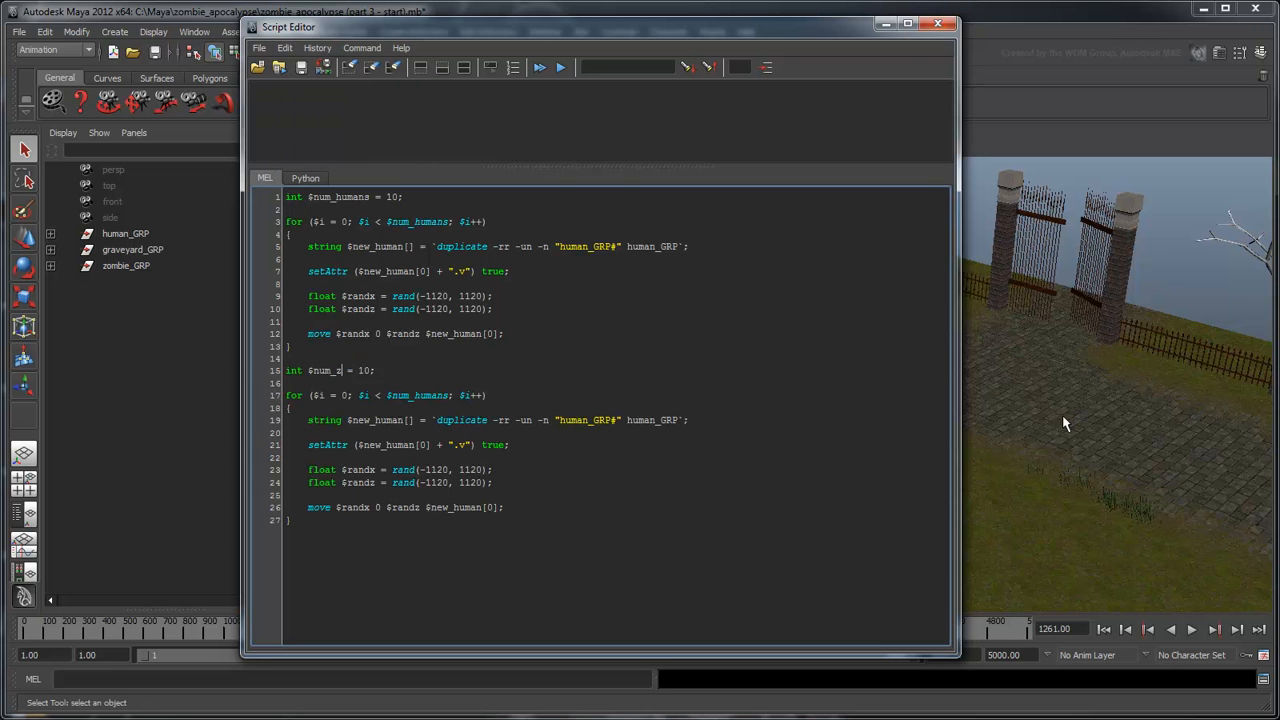
type("ombies")
key("Left")
key("Left")
key("Left")
key("Left")
key("Left")
key("Left")
key("shift+Right")
key("shift+Right")
key("shift+Right")
type("zombies")
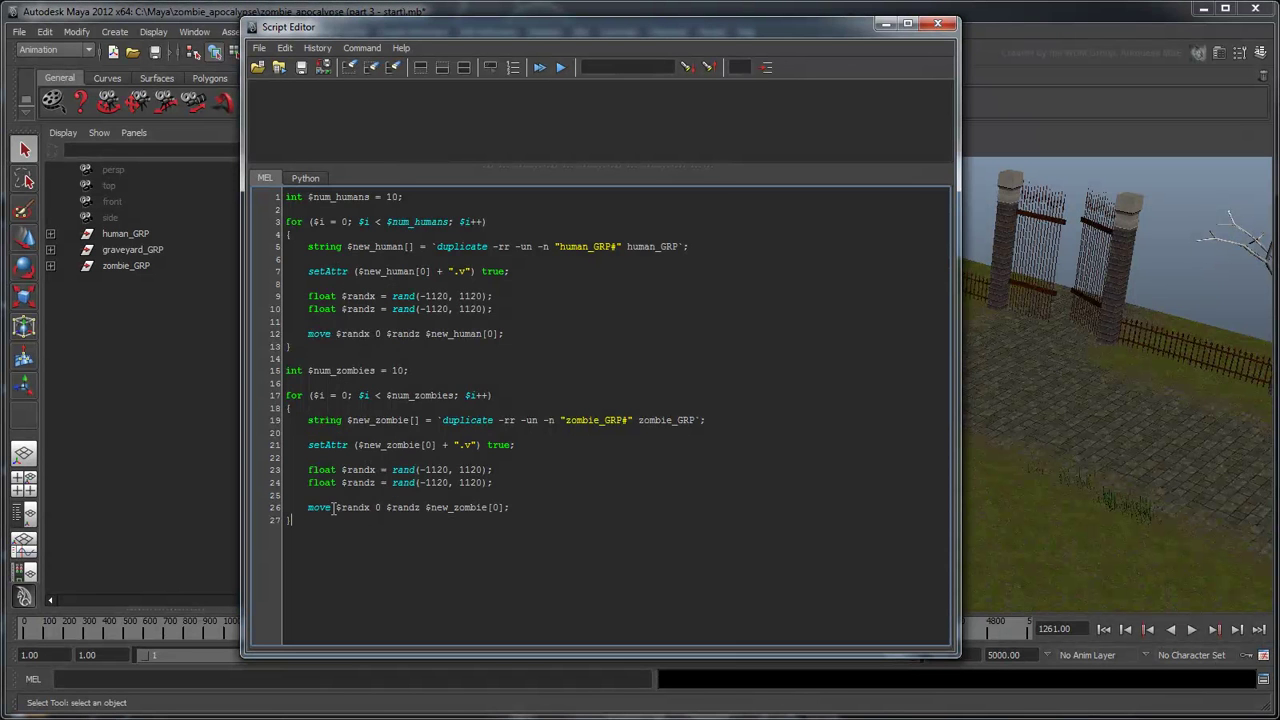
left_click_drag(292, 521, 276, 195)
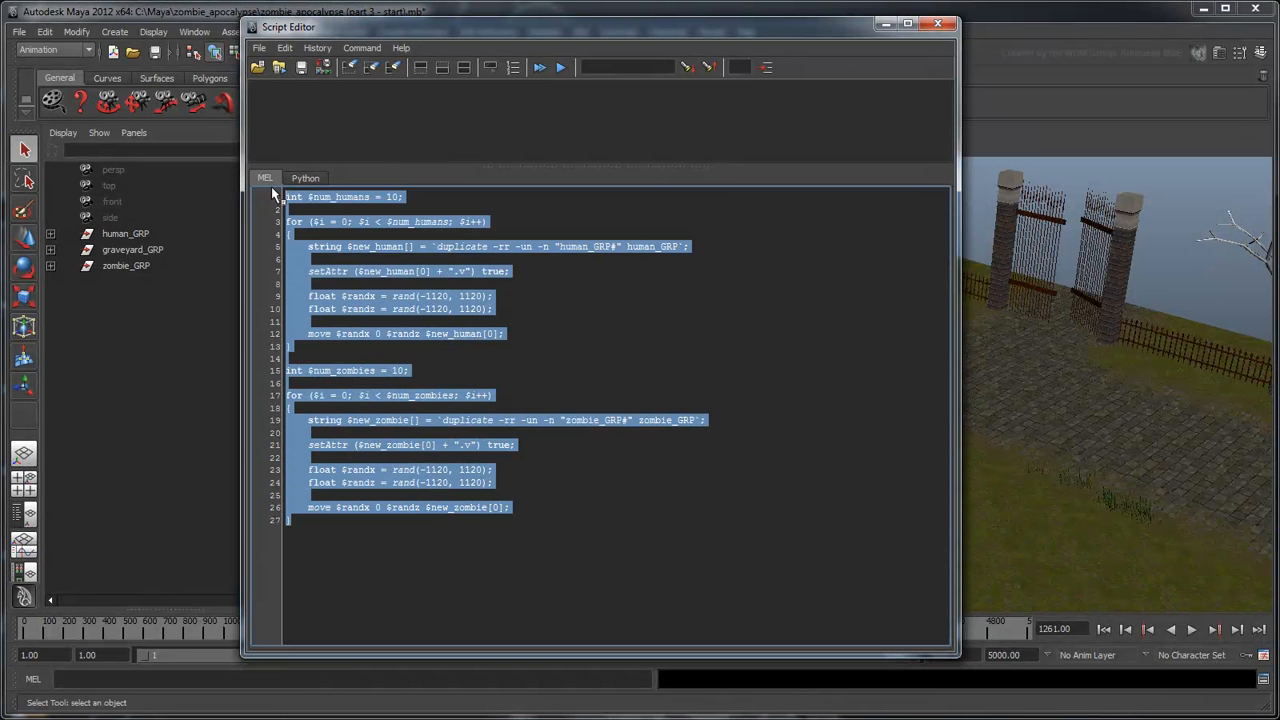
left_click(561, 68)
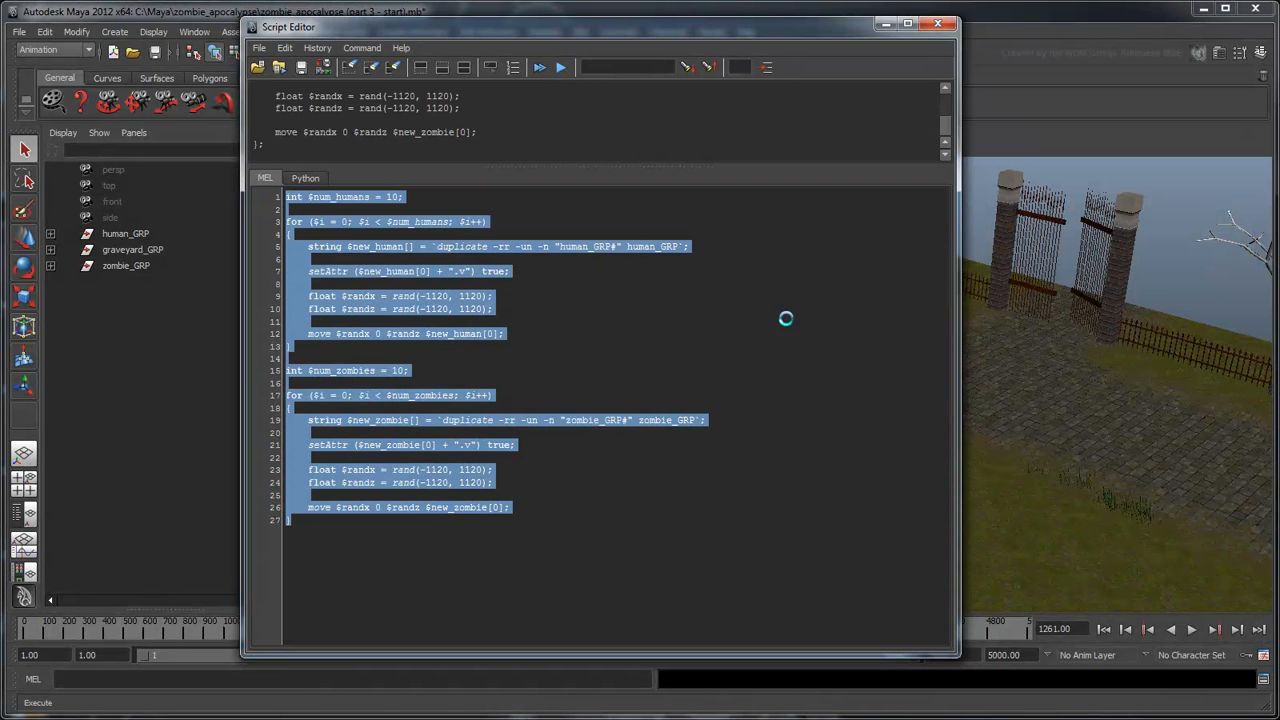
View the scene and select every generated copy from human_GRP1 through human_GRP20 for deletion
left_click(880, 23)
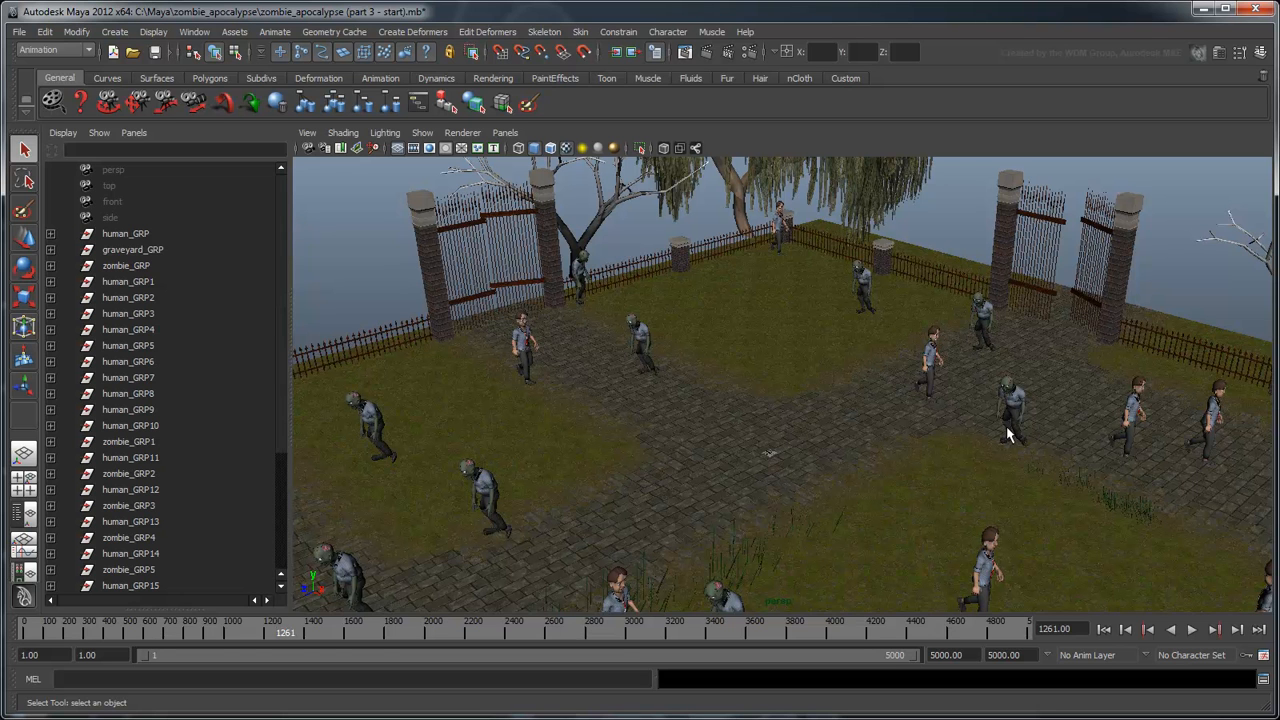
left_click(128, 281)
scroll(170, 450, "down", 4)
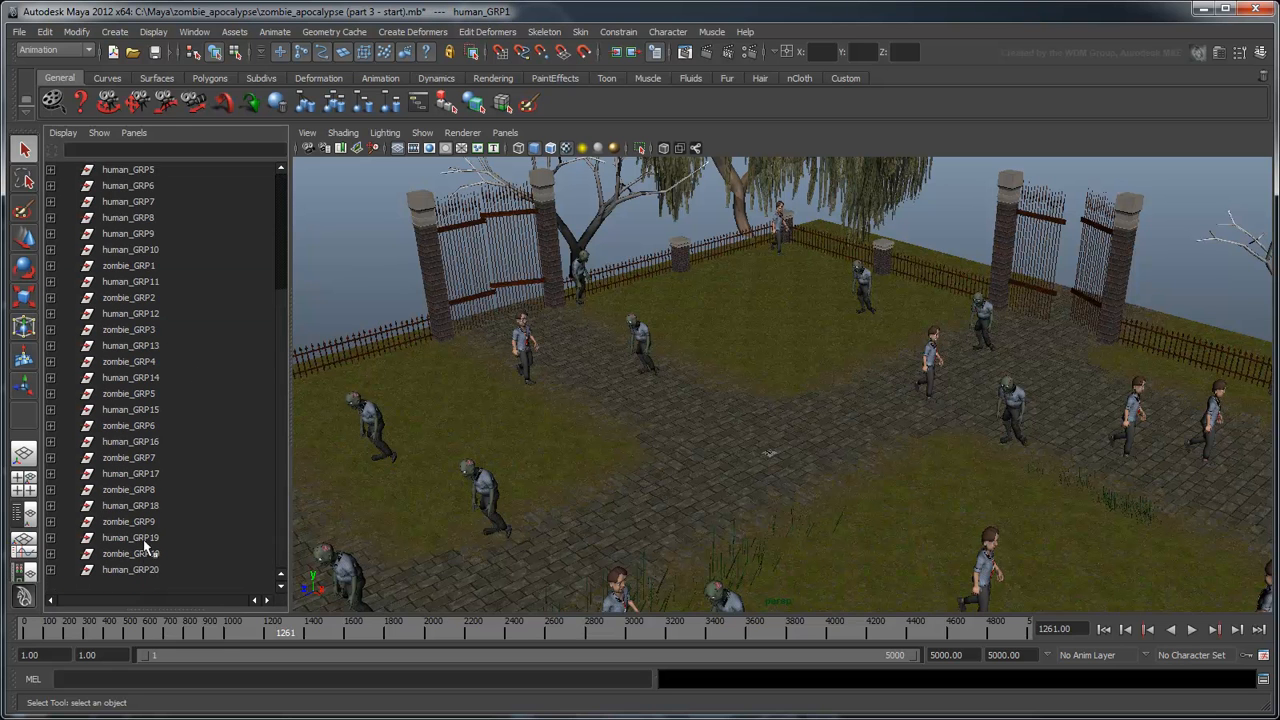
left_click(146, 569, "shift")
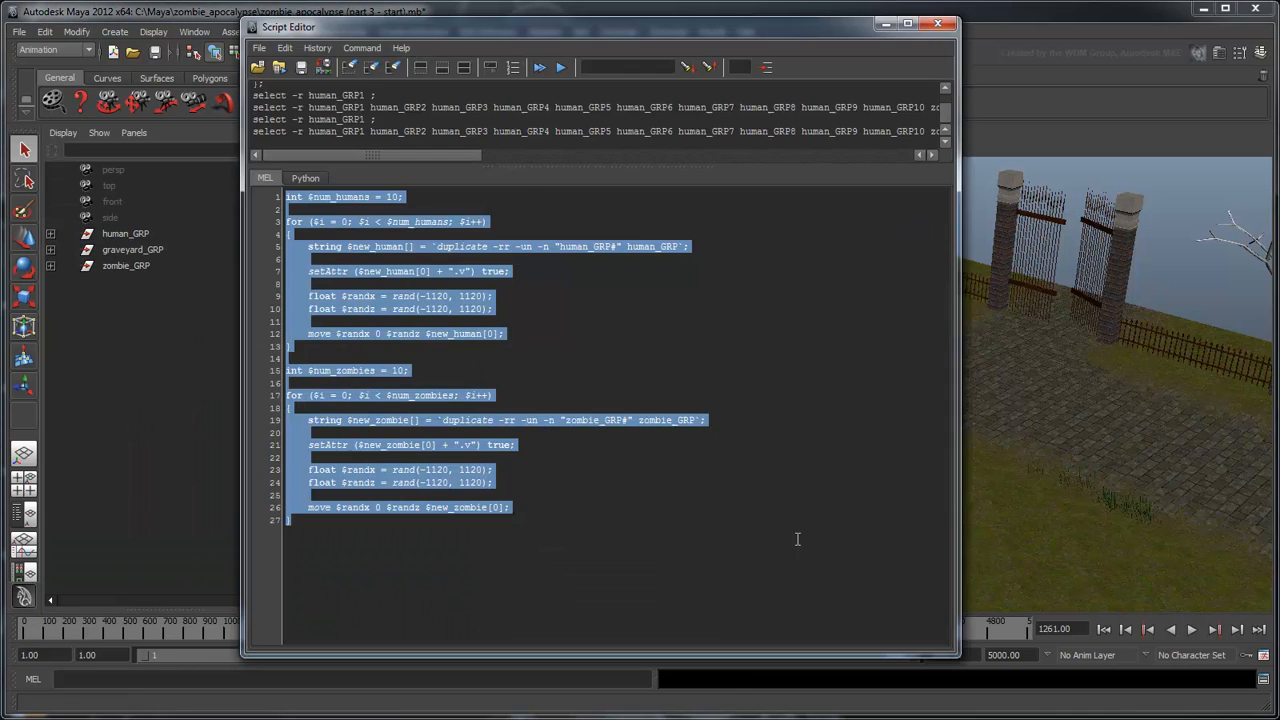
Change the rand ranges to (0, 1120) for humans and (-1120, 0) for zombies, then select the whole script
left_click(715, 484)
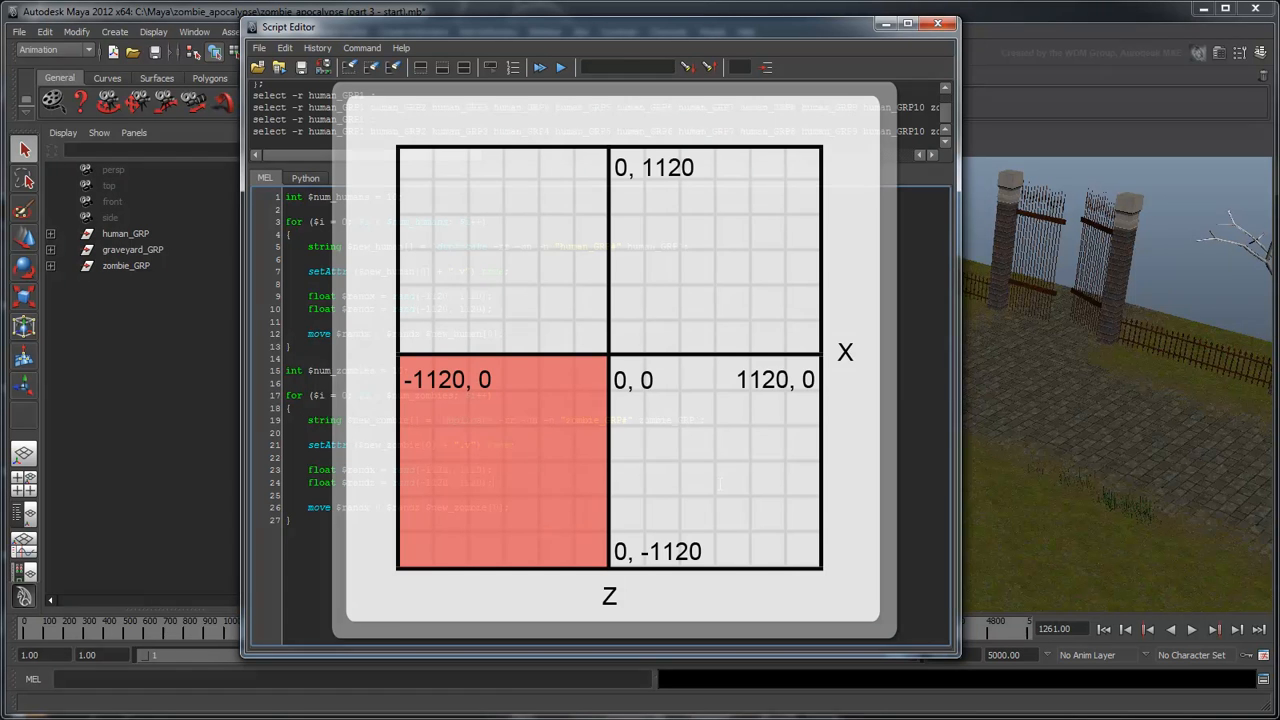
key("Delete")
key("Delete")
key("Delete")
key("Delete")
key("Delete")
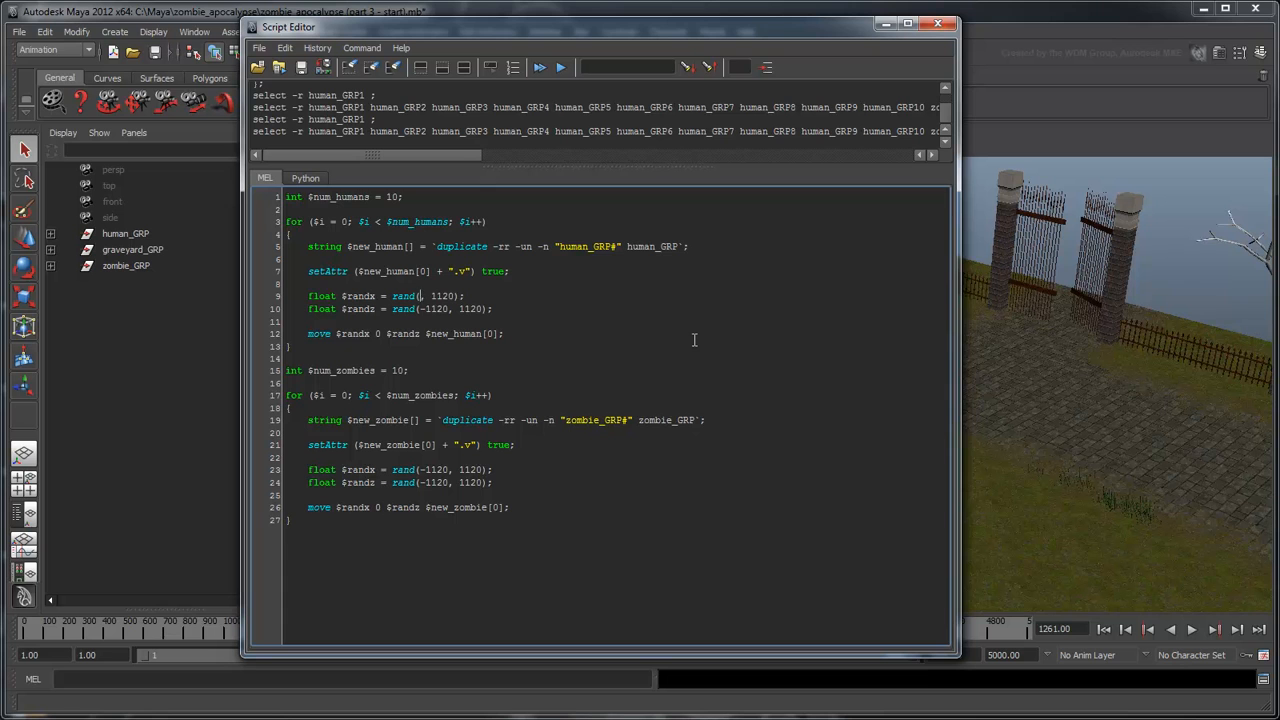
type("0")
key("Delete")
key("Delete")
key("Delete")
key("Delete")
key("Delete")
type("0")
double_click(463, 469)
type("0")
double_click(470, 482)
type("0")
left_click_drag(324, 528, 224, 193)
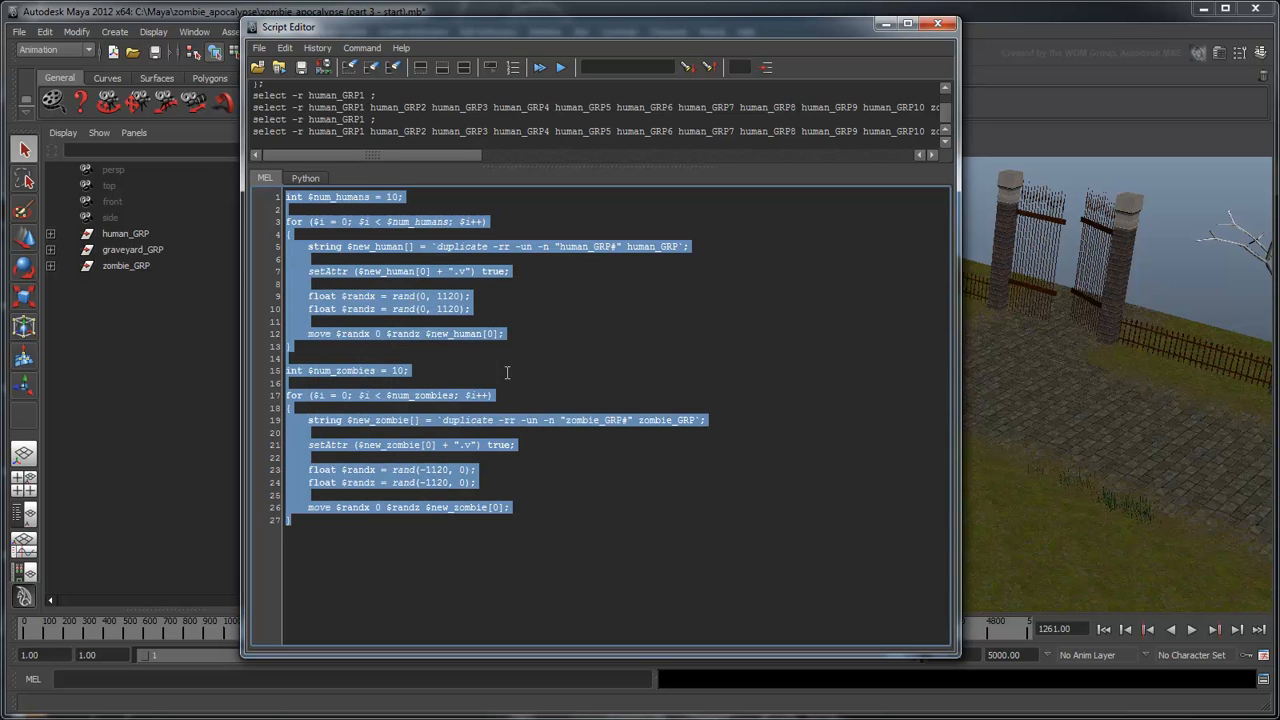
Run the script and dolly back to check humans and zombies sit in opposite quadrants
key("ctrl+Return")
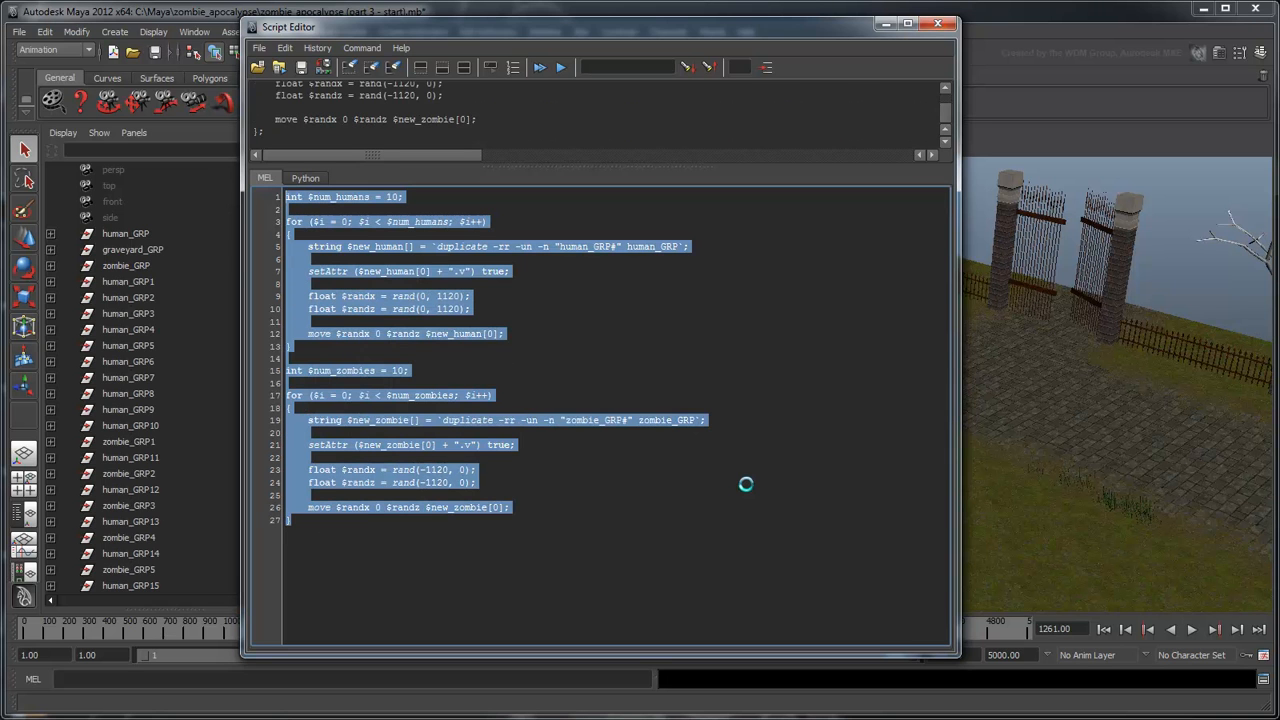
left_click(884, 24)
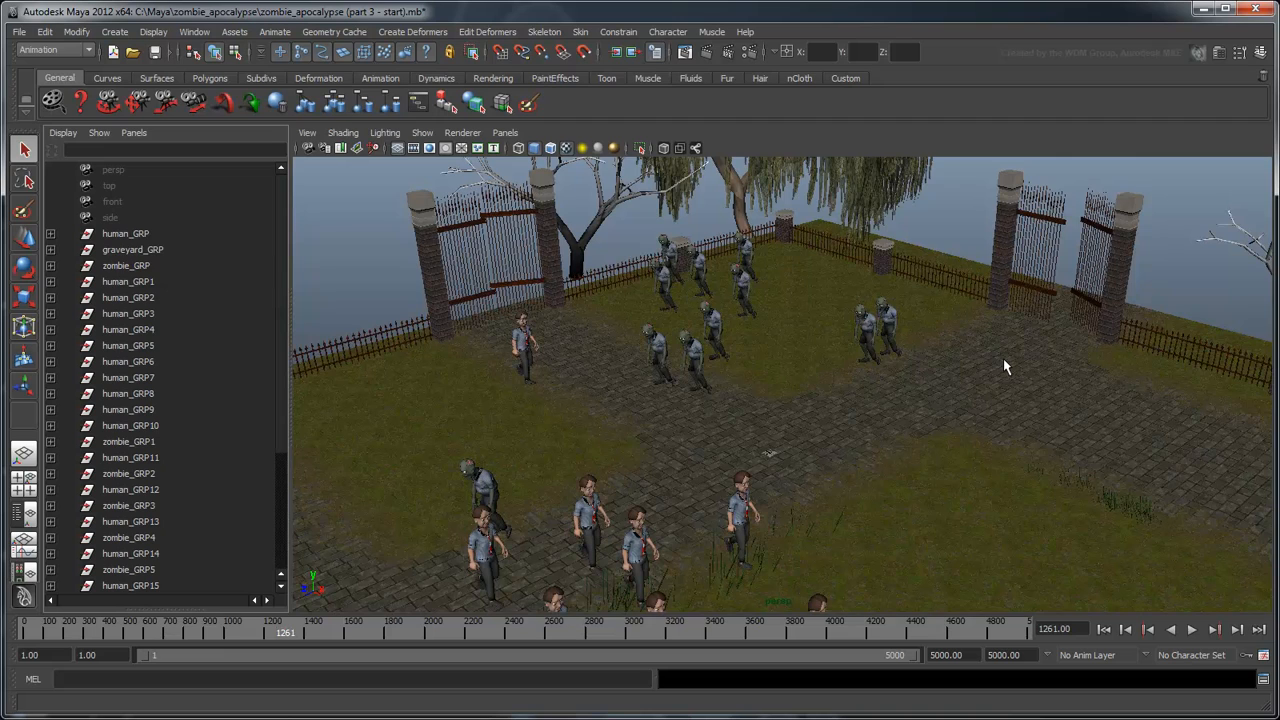
key("space")
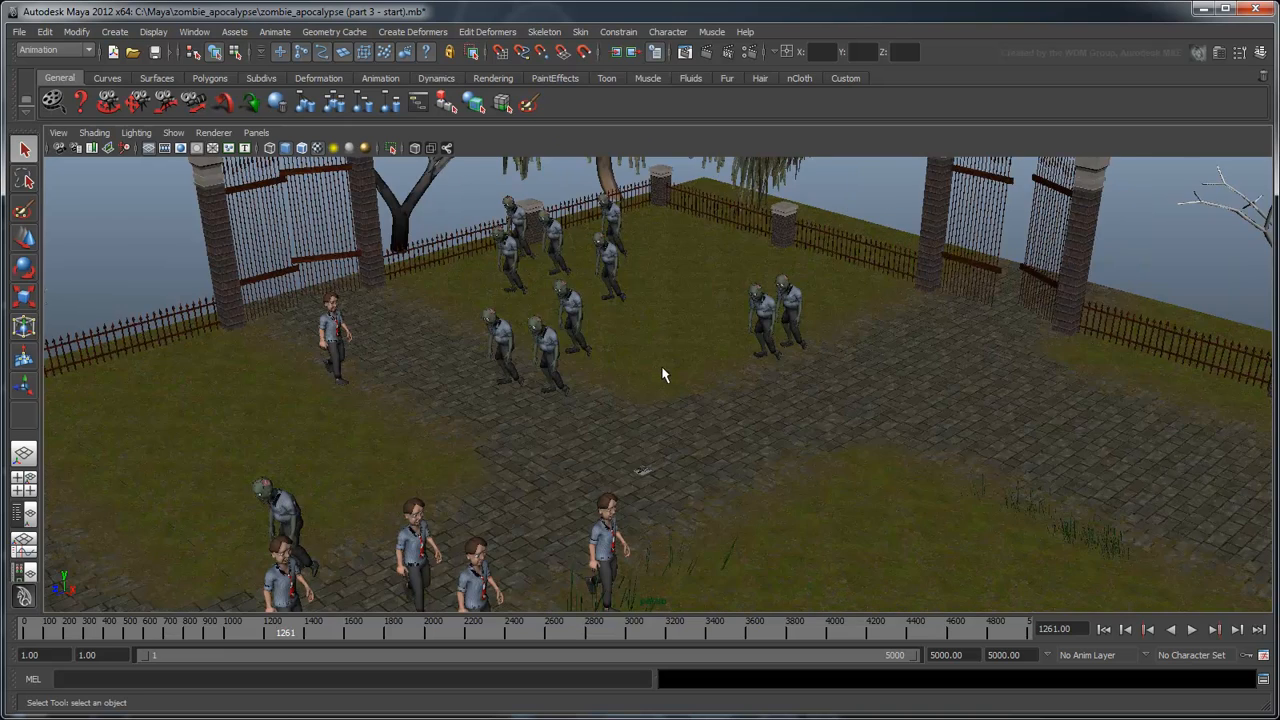
right_click_drag(663, 371, 755, 435, "alt")
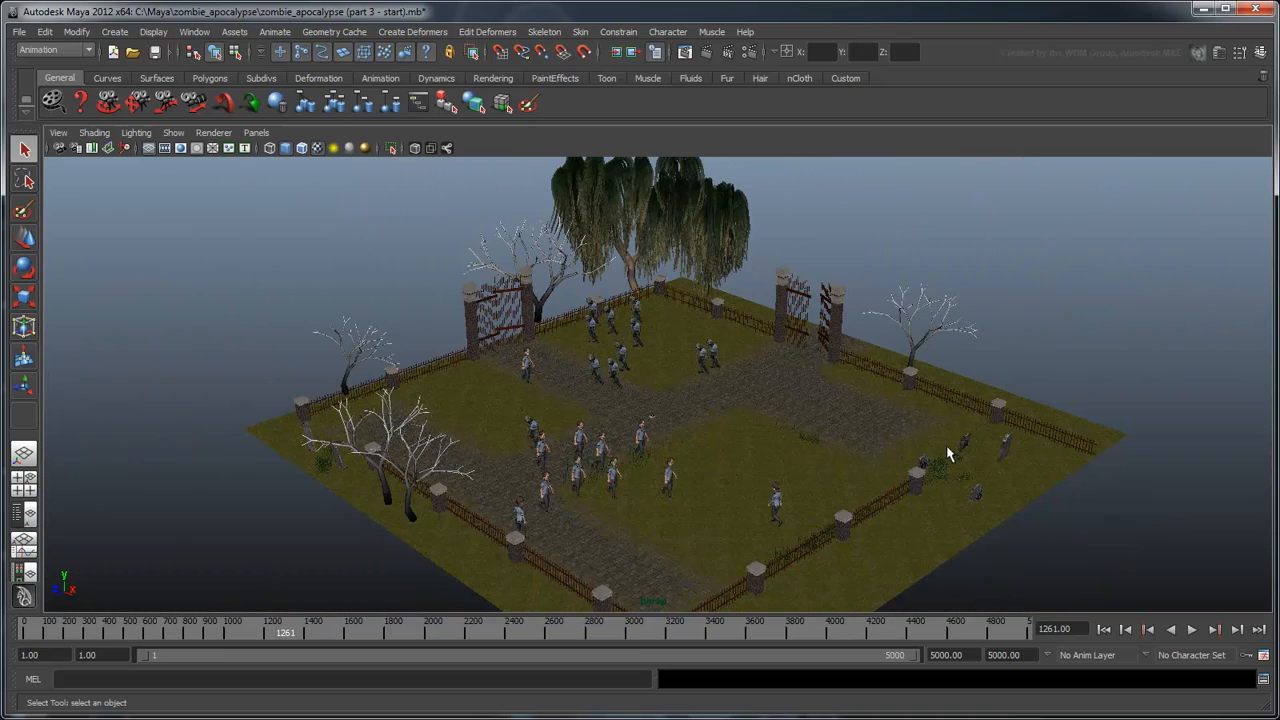
Select all generated copies human_GRP1 through human_GRP20 in the Outliner for deletion
left_click(24, 530)
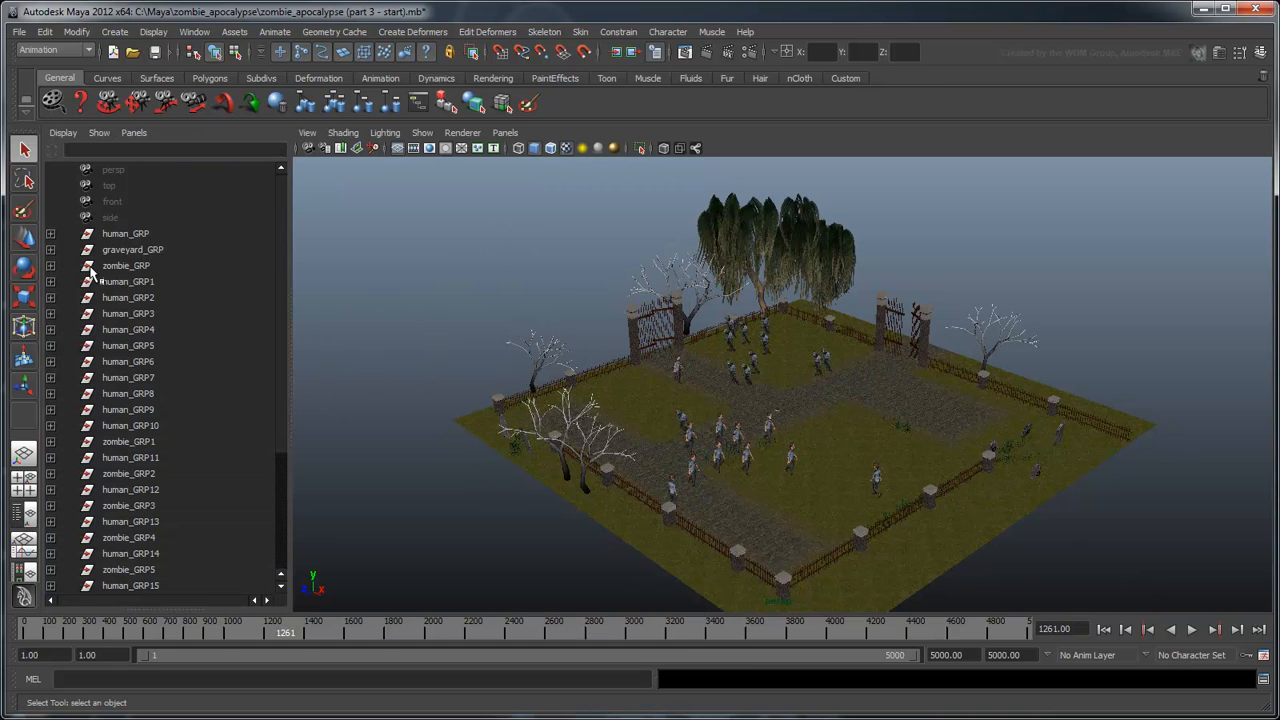
left_click(128, 282)
scroll(180, 540, "down", 4)
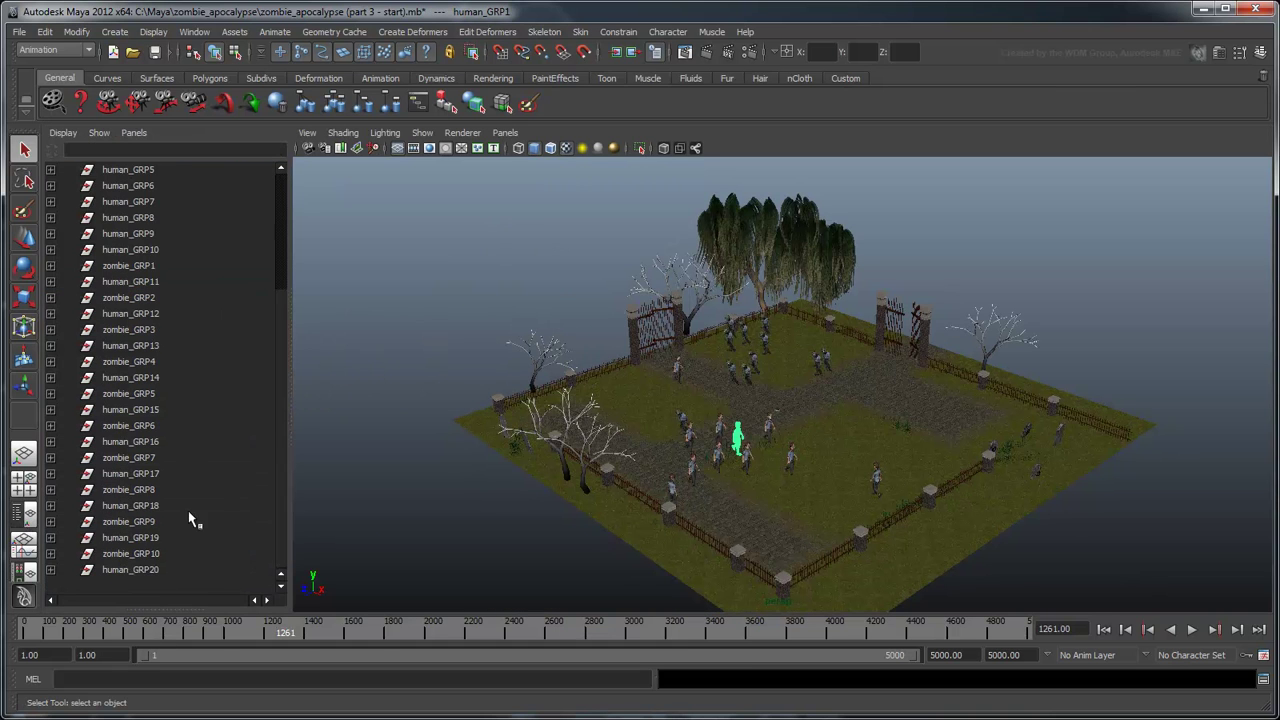
left_click(143, 569, "shift")
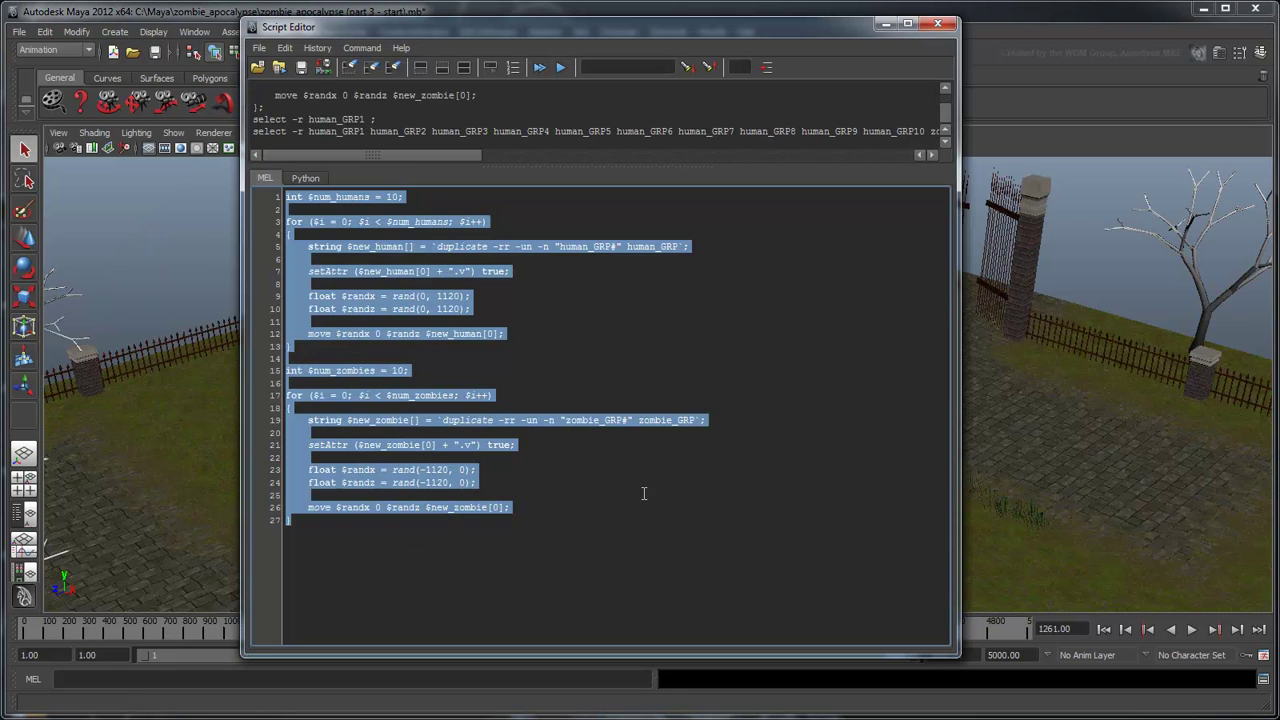
Set num_humans to 8 and num_zombies to 3 and rerun the whole script
left_click(644, 493)
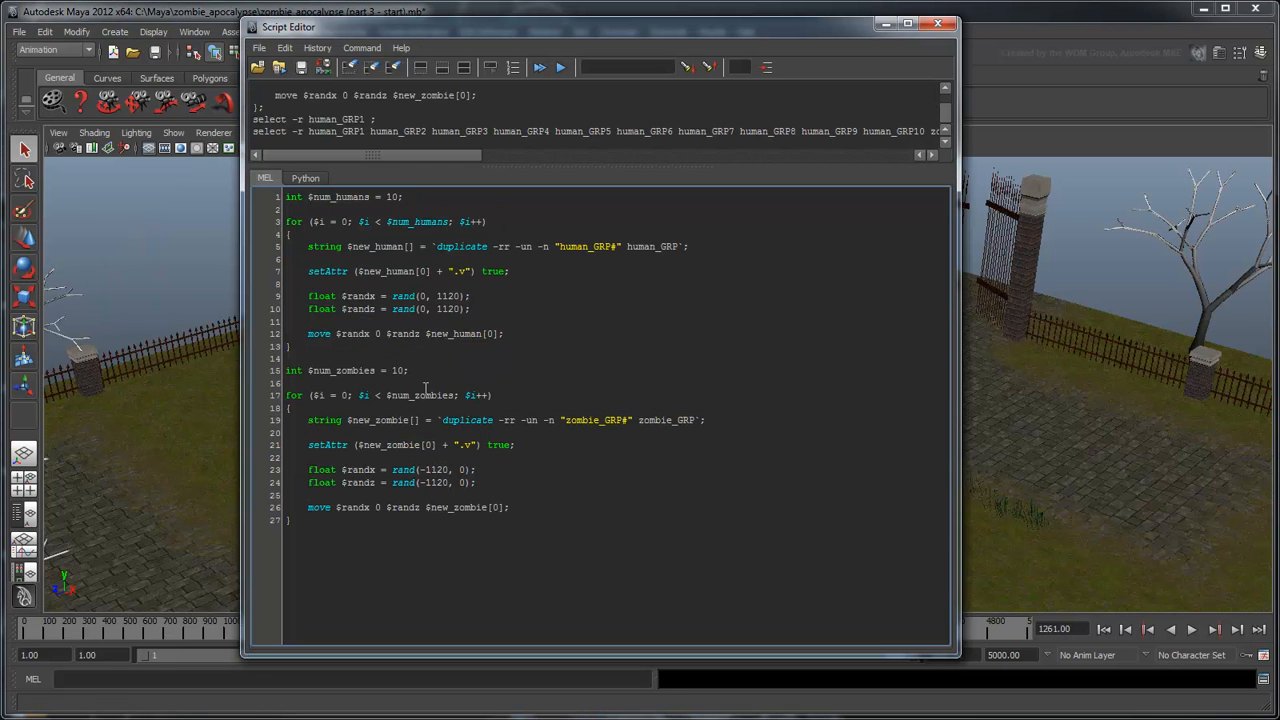
double_click(398, 370)
type("3")
double_click(394, 196)
type("8")
key("ctrl+a")
left_click(559, 68)
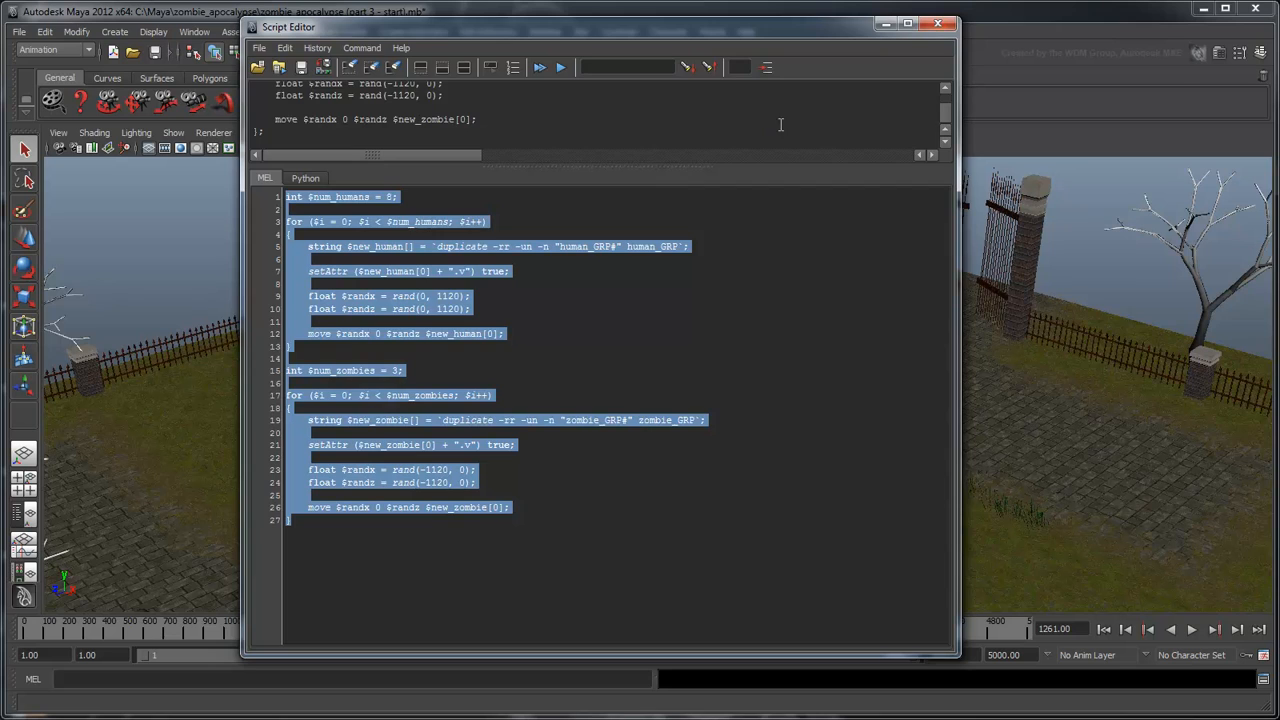
Frame the repopulated graveyard in view, then reselect the script lines for saving
left_click(885, 23)
key("a")
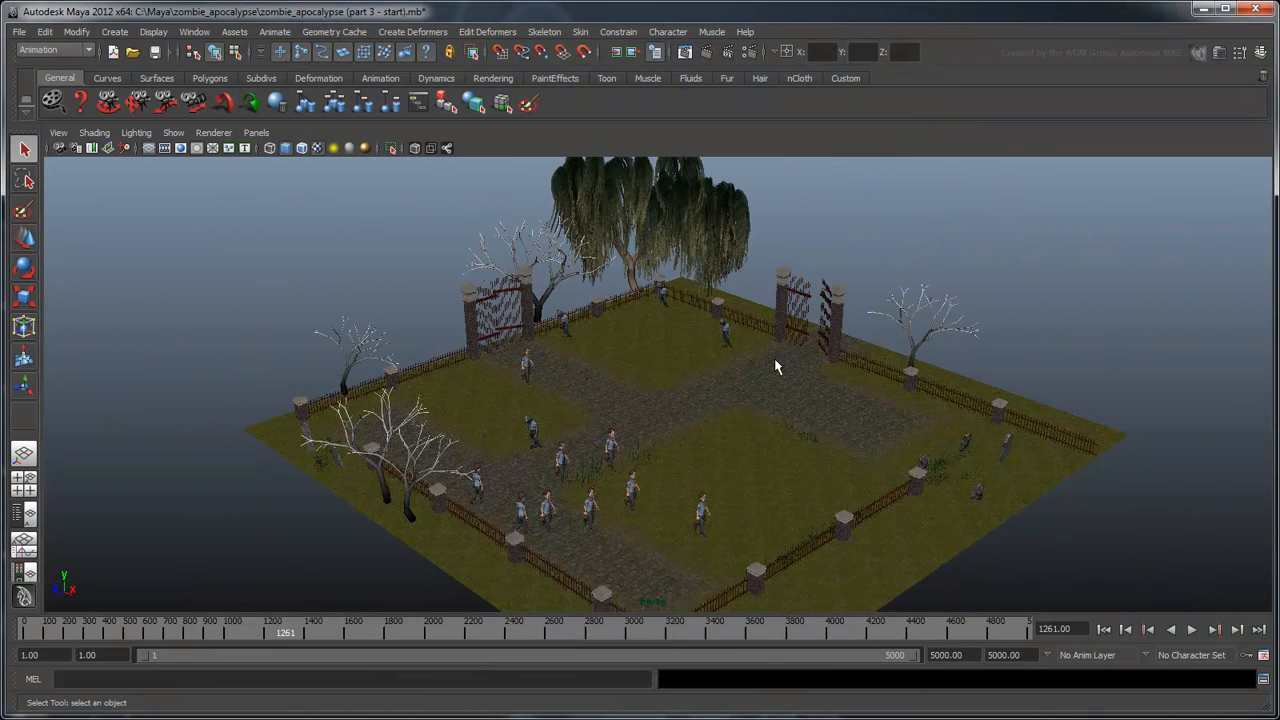
left_click(1263, 678)
mouse_move(398, 508)
left_mouse_down()
mouse_move(254, 200)
mouse_move(300, 184)
left_mouse_up()
Save the selected script as the MEL file zombie_apocalypse_initialize via Save Script
left_click(259, 46)
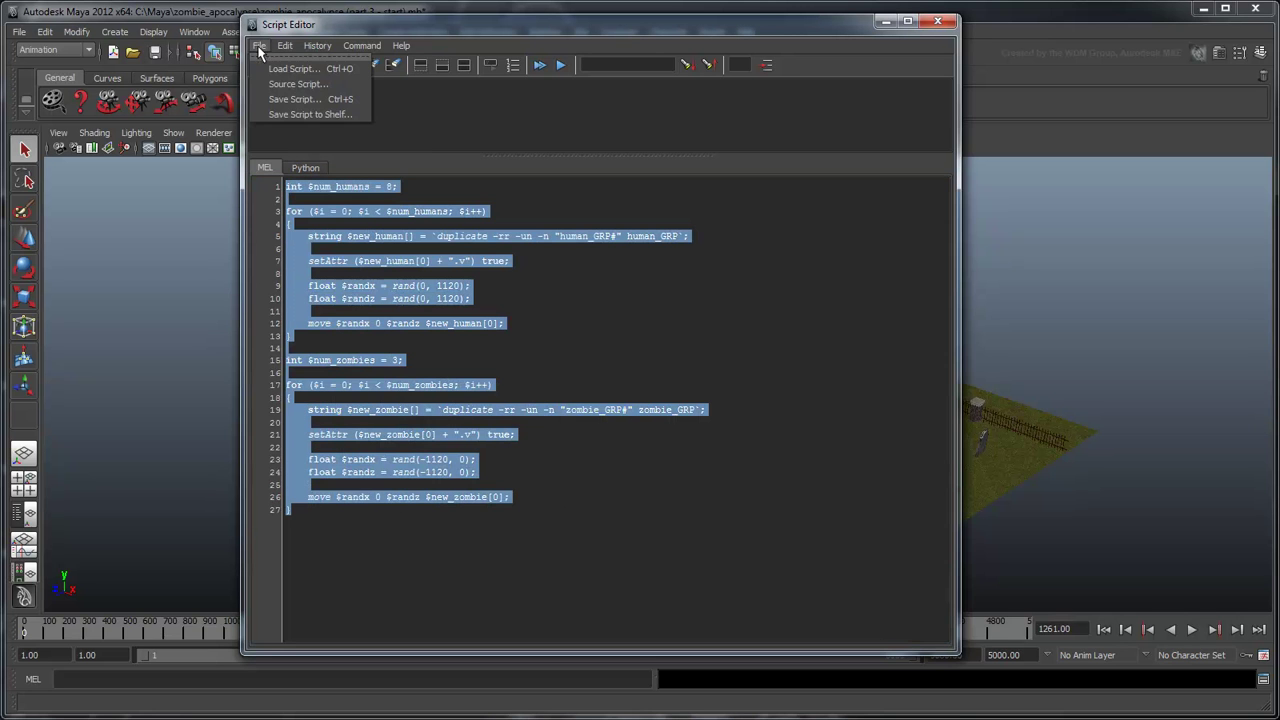
left_click(295, 99)
type("zombie_")
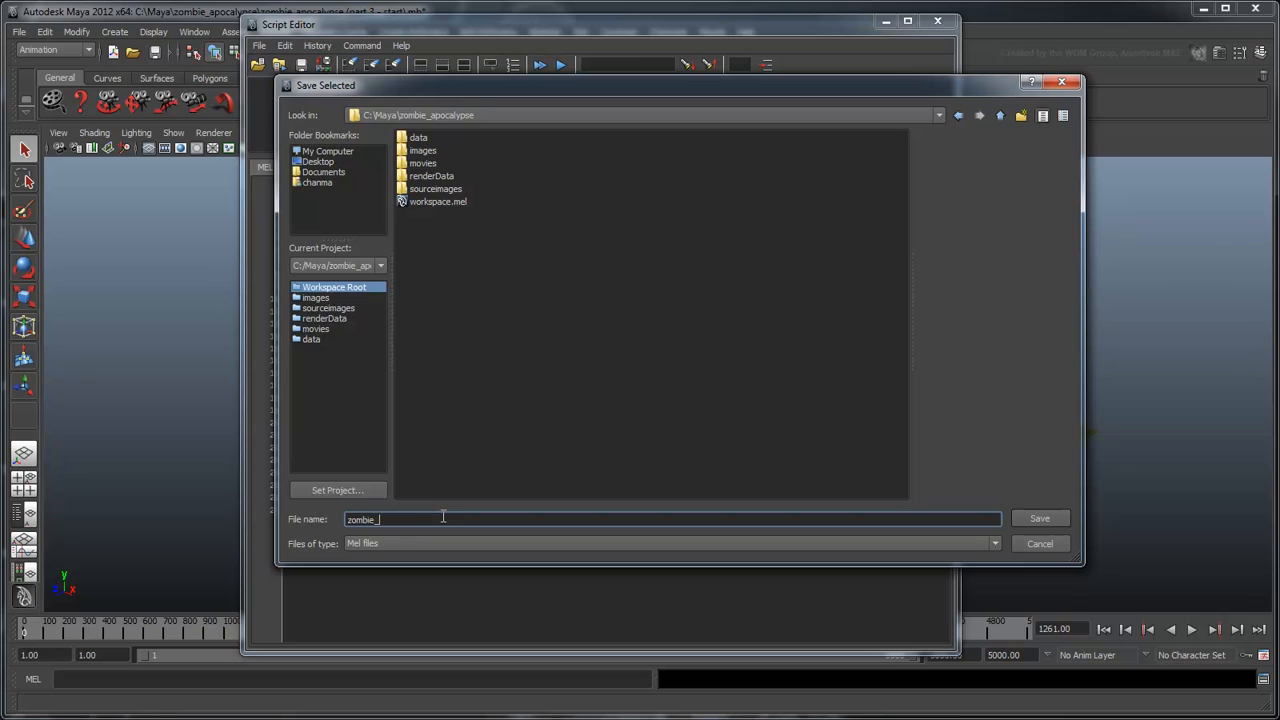
type("apocalypse_")
type("initialize")
left_click(1037, 516)
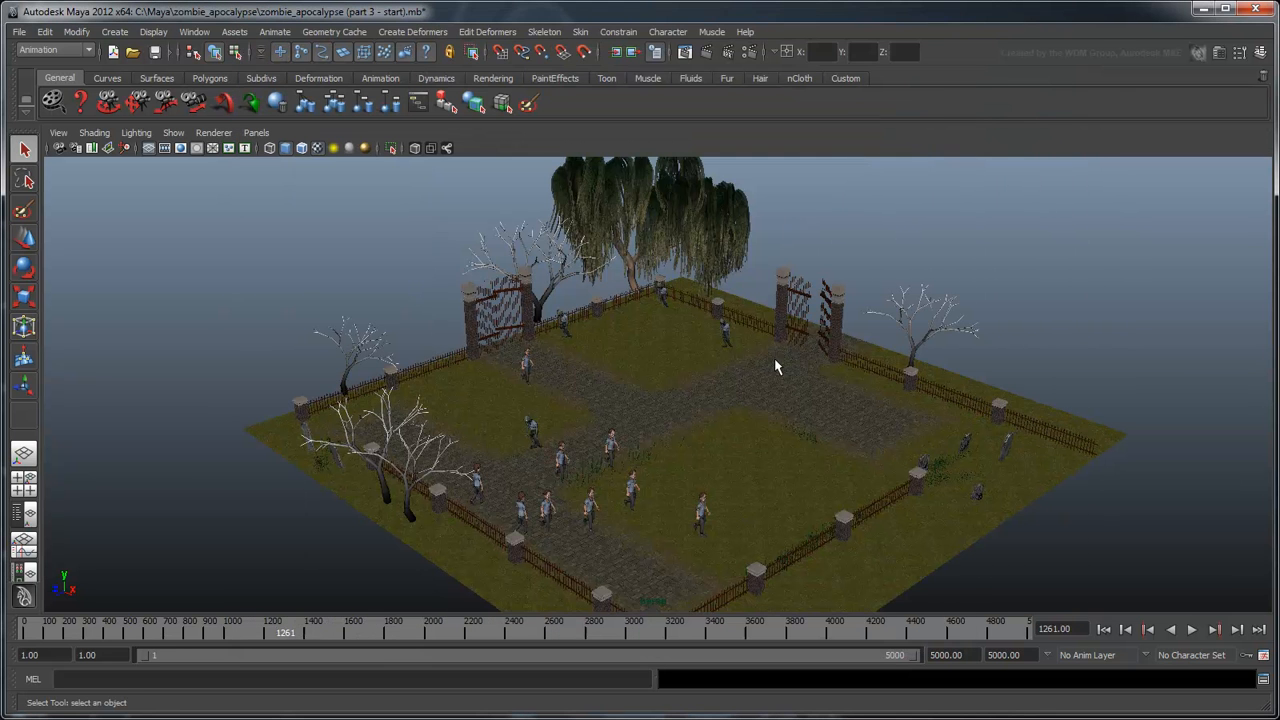